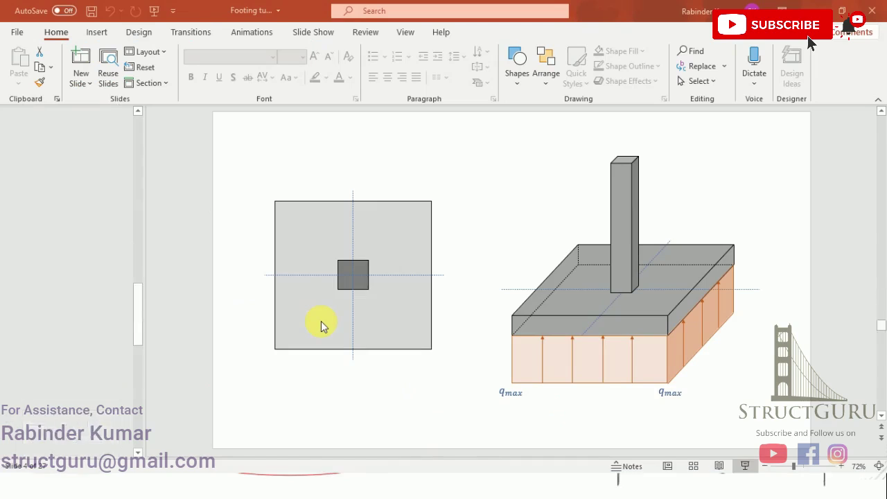
Switch to the Footing Design workbook in Excel and review the column width b and depth d inputs.
left_click(397, 487)
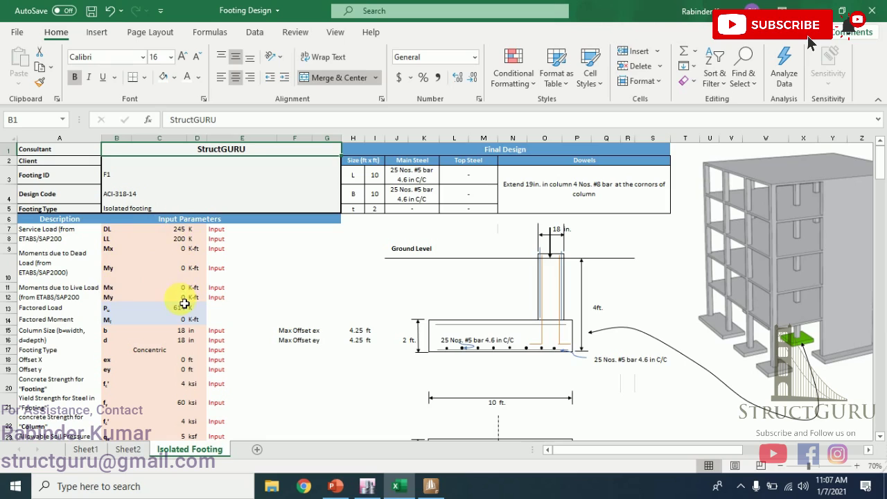
left_click(177, 337)
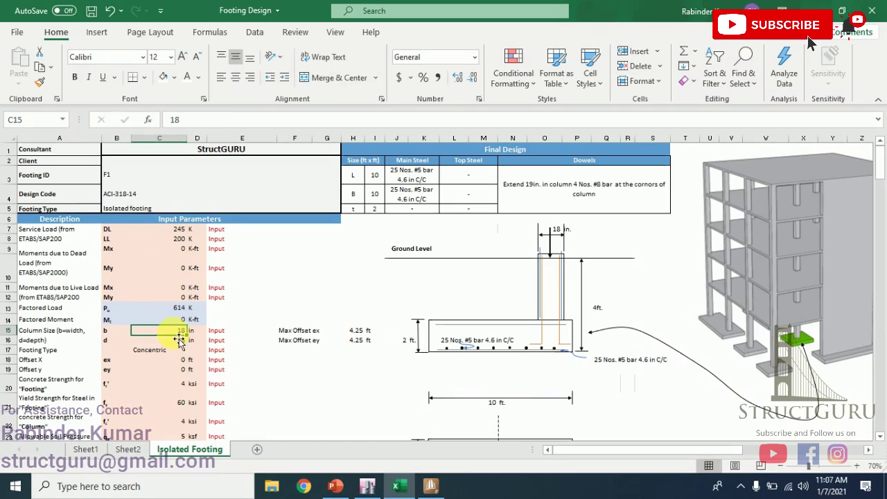
key("Left")
key("Left")
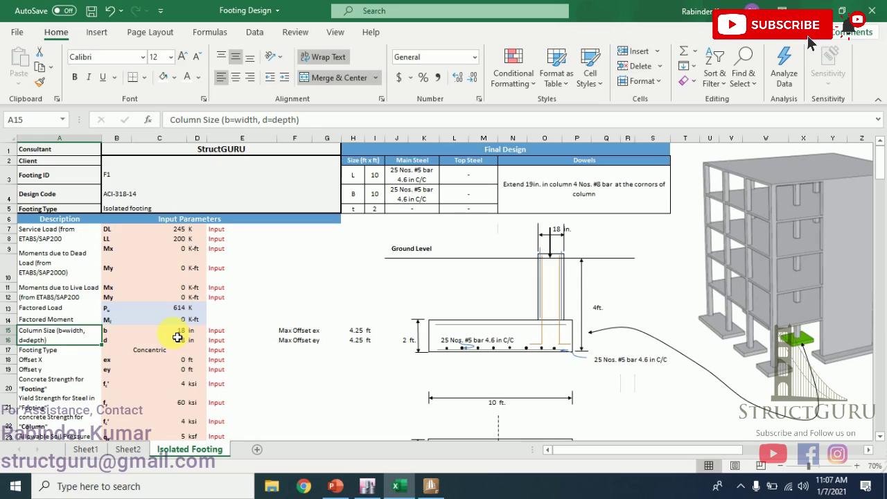
key("Down")
key("Right")
key("Right")
key("Right")
key("Up")
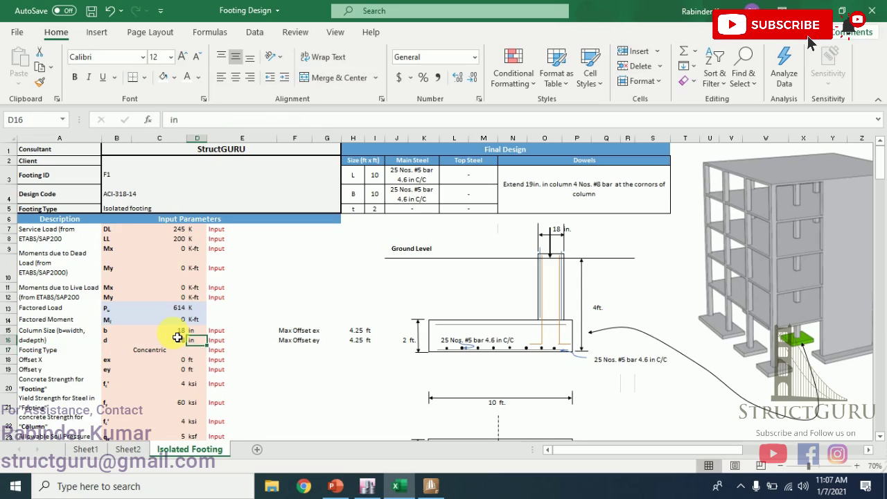
Look through the available Footing Type options in the input parameters, leaving the selection at Concentric.
key("Down")
key("Left")
key("Left")
key("Right")
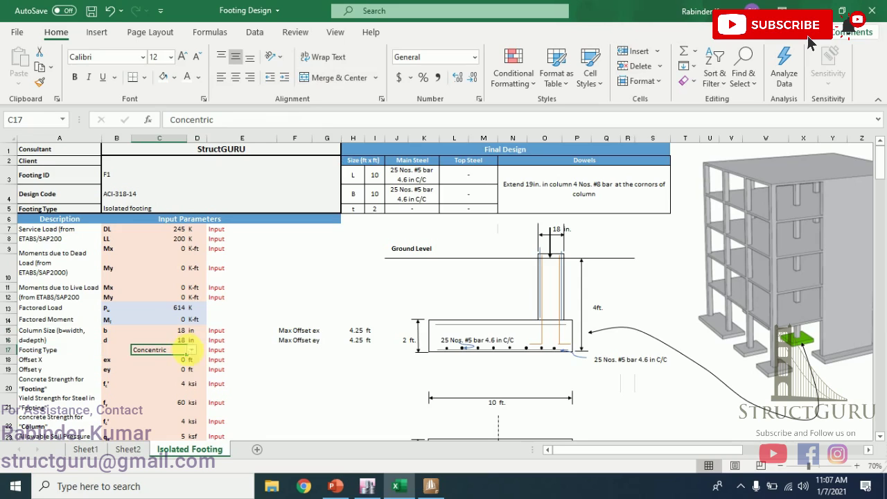
left_click(192, 350)
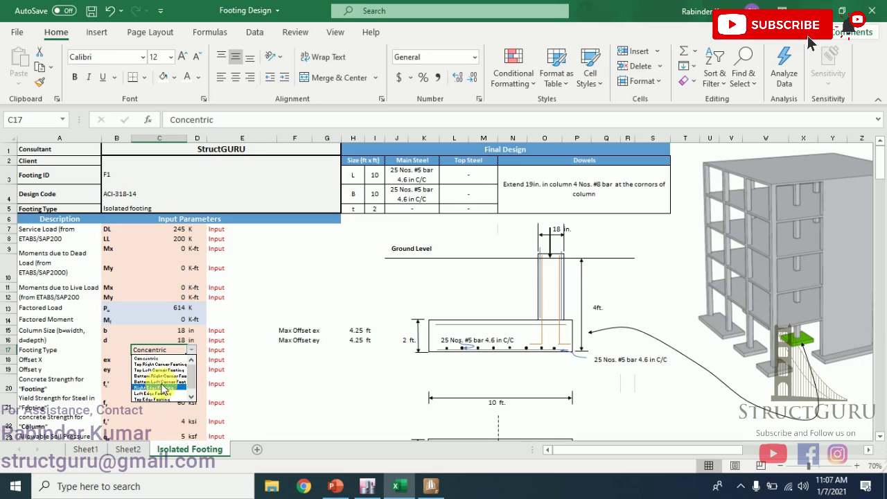
key("Escape")
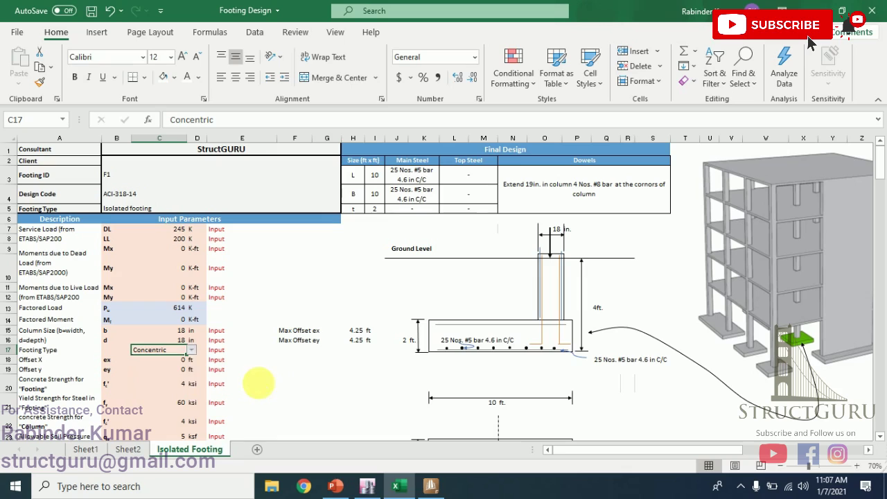
Examine the column offset inputs ex and ey in the Offset X and Offset y rows.
key("Down")
key("Down")
key("Down")
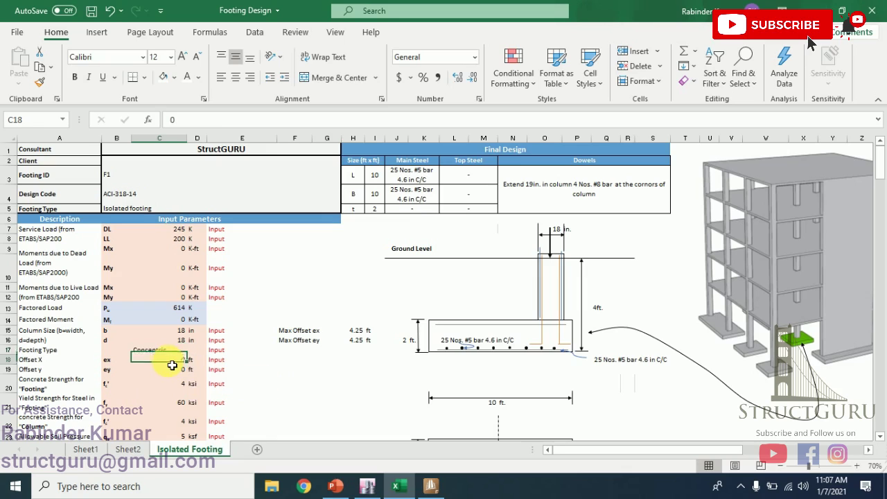
key("Down")
key("Down")
key("Down")
key("Down")
key("Down")
key("Down")
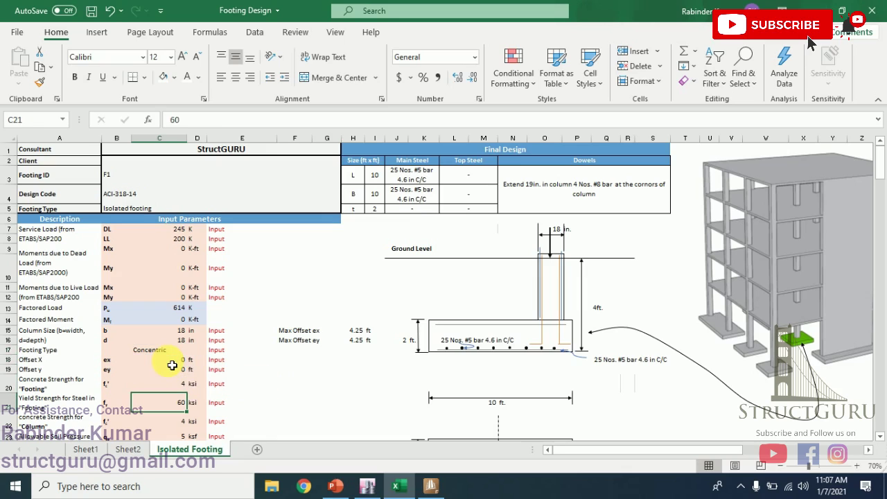
key("Up")
key("Up")
key("Up")
key("Up")
key("Up")
key("Up")
key("Up")
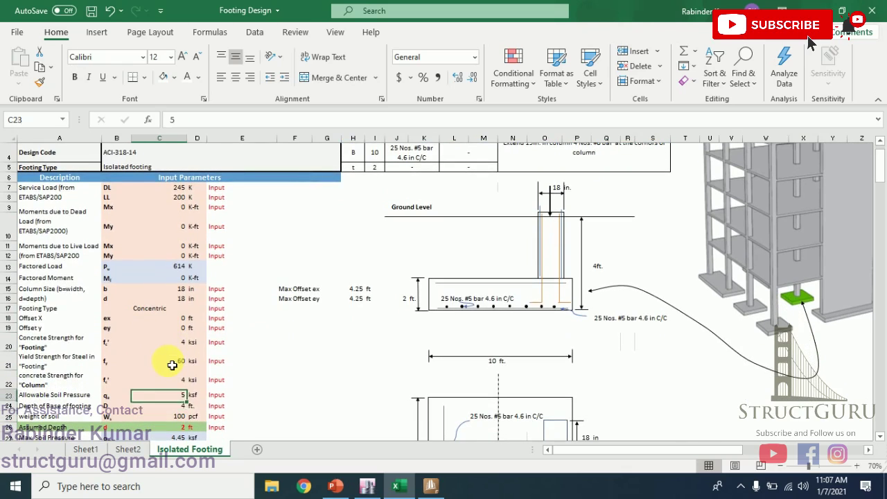
key("Up")
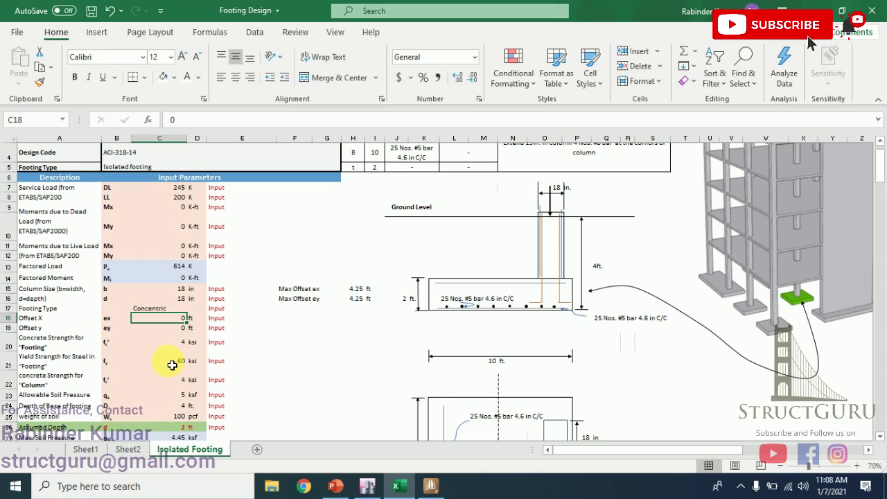
key("Down")
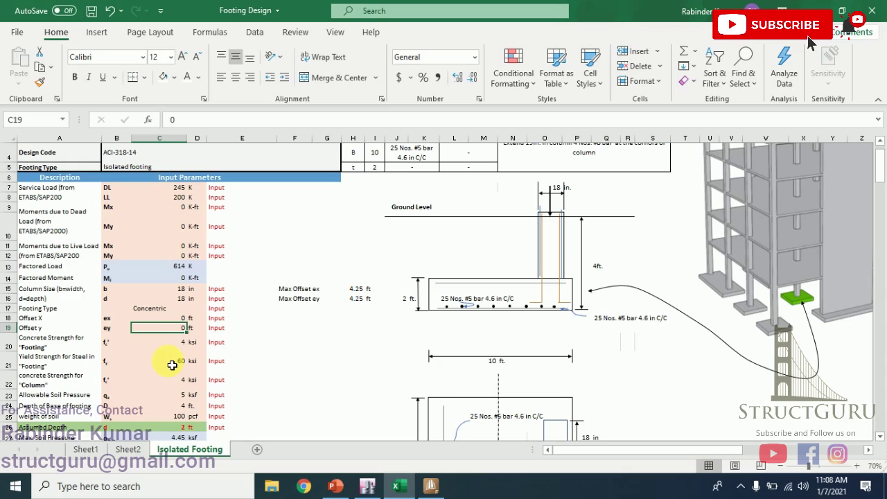
Review the footing and column material strengths, allowable soil pressure, depth of footing base and weight of soil inputs.
key("Down")
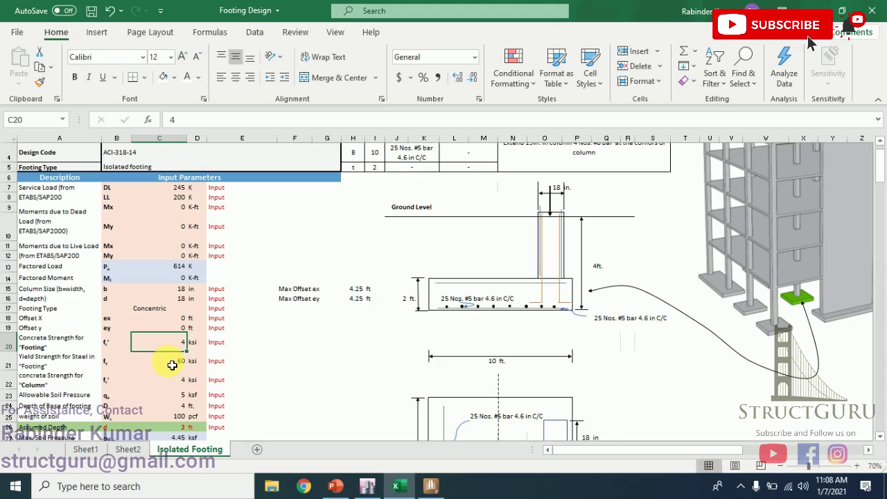
left_click(172, 366)
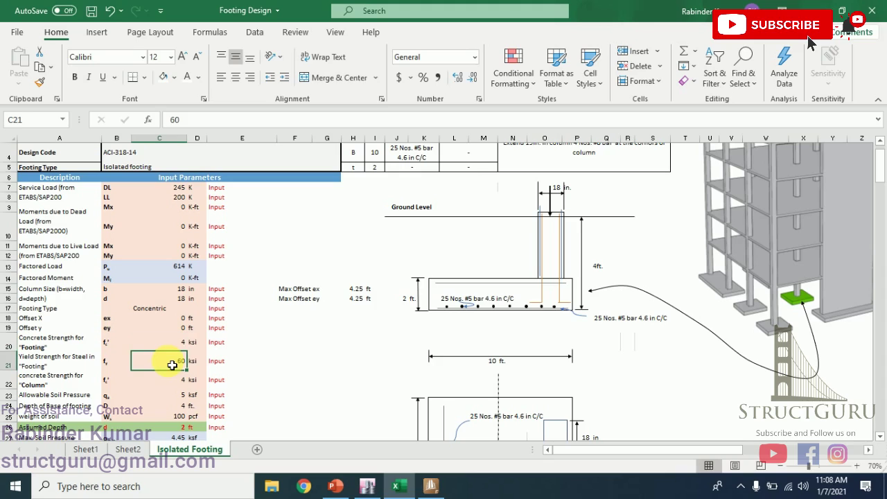
key("Down")
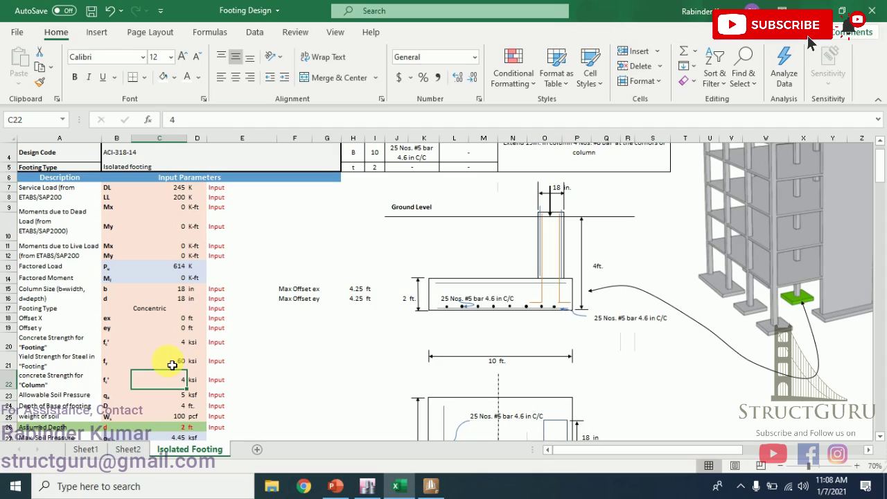
key("Down")
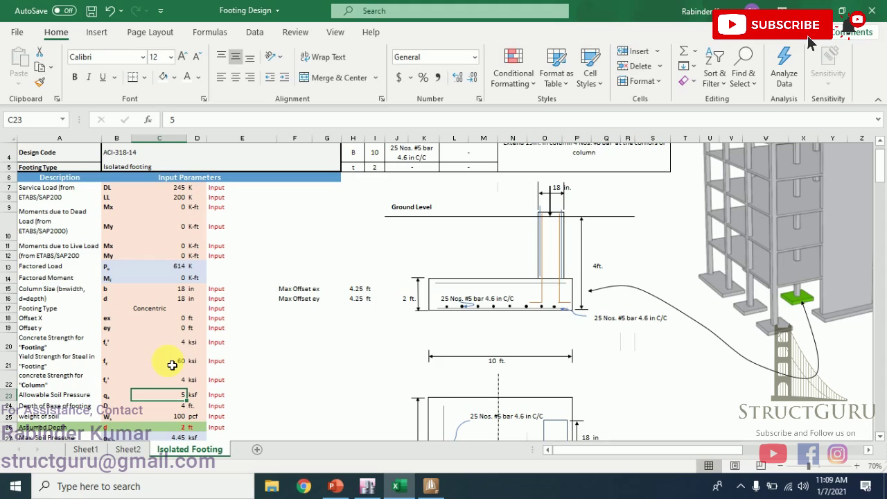
key("Down")
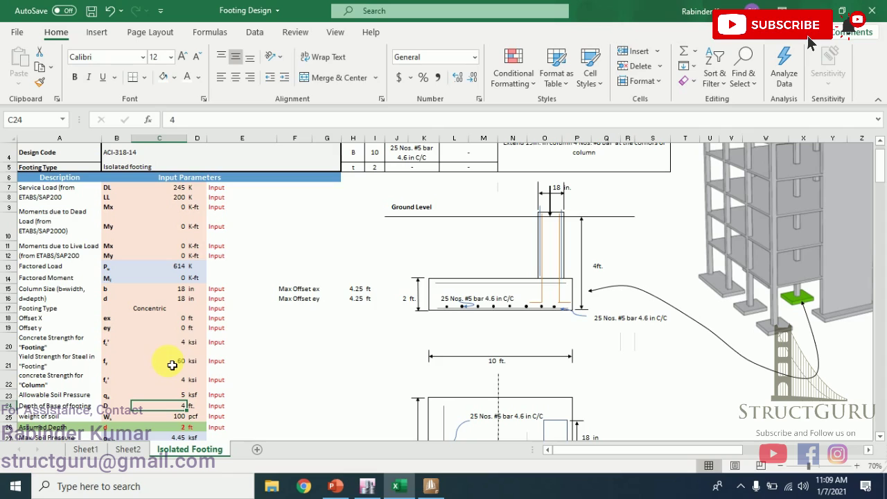
key("Down")
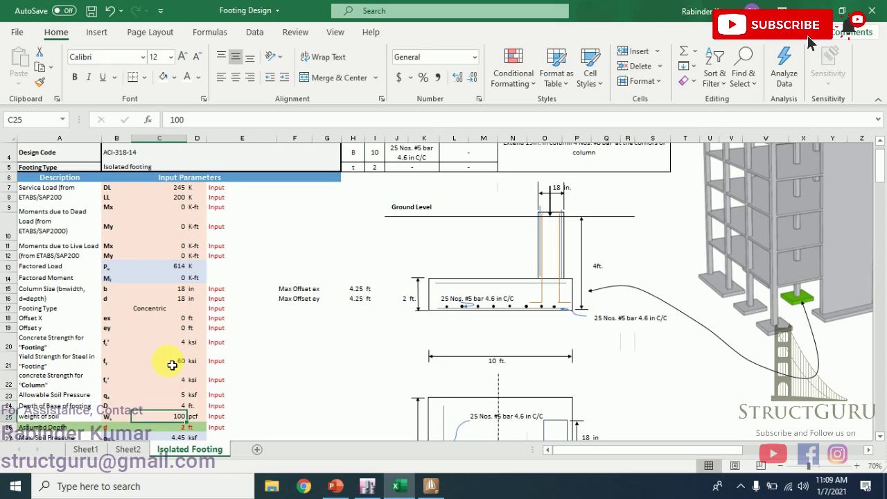
Examine the assumed depth, the maximum soil pressure and the X- and Y-direction eccentricities above the Analysis section.
key("Down")
key("Up")
key("Down")
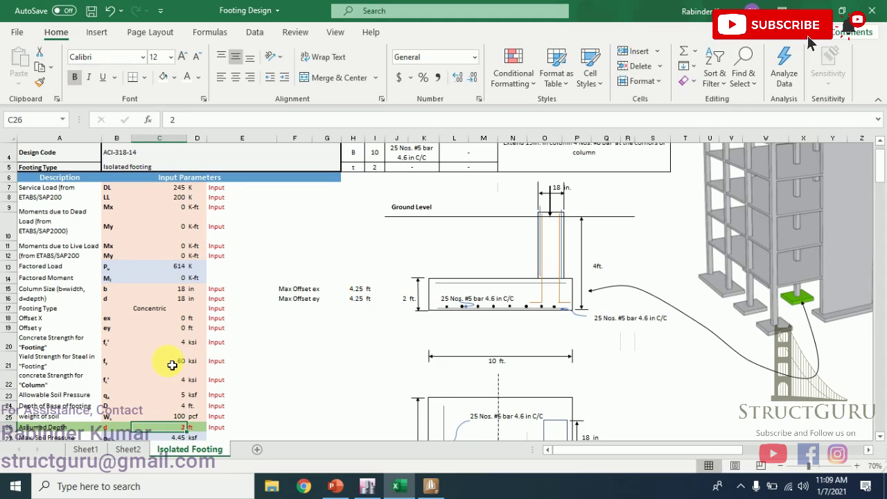
key("Down")
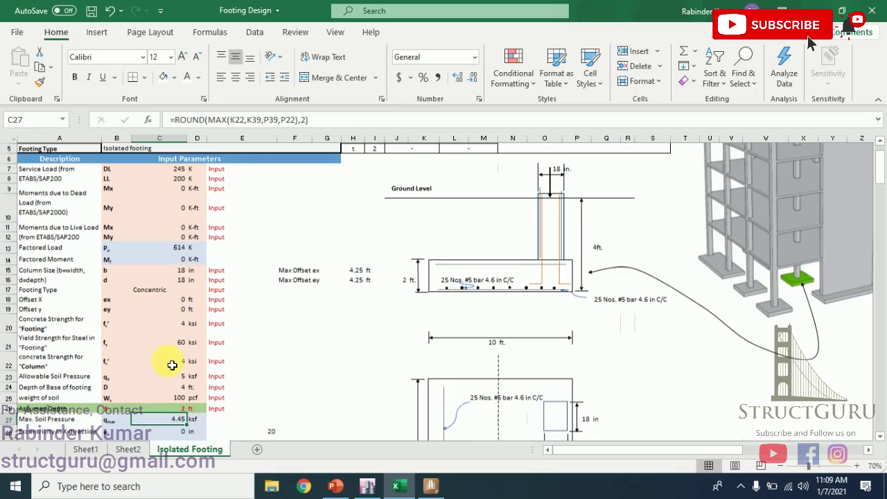
key("Up")
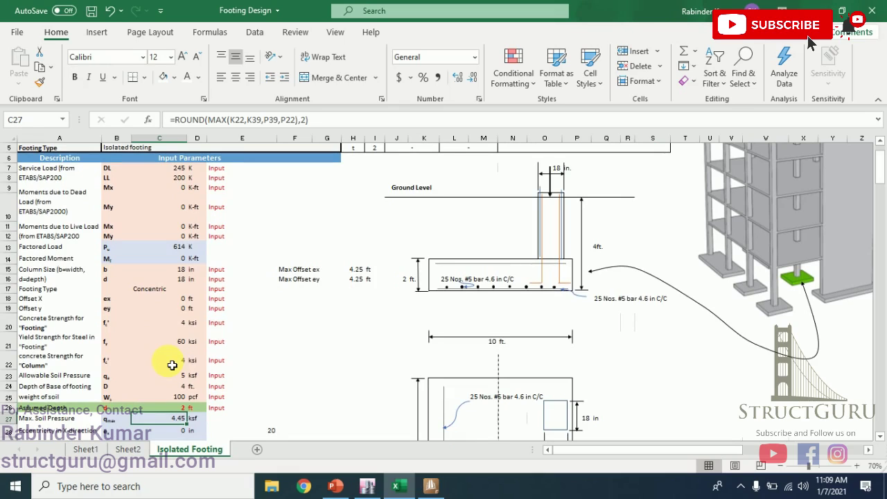
key("Up")
key("Down")
key("Down")
key("Down")
key("Down")
key("Down")
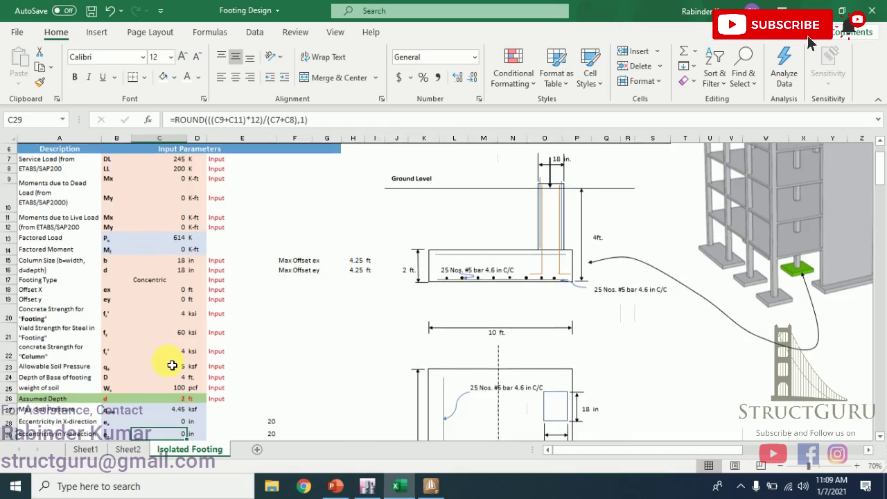
key("Down")
key("Down")
key("Right")
key("Right")
key("Up")
key("Up")
key("Up")
key("Up")
key("Up")
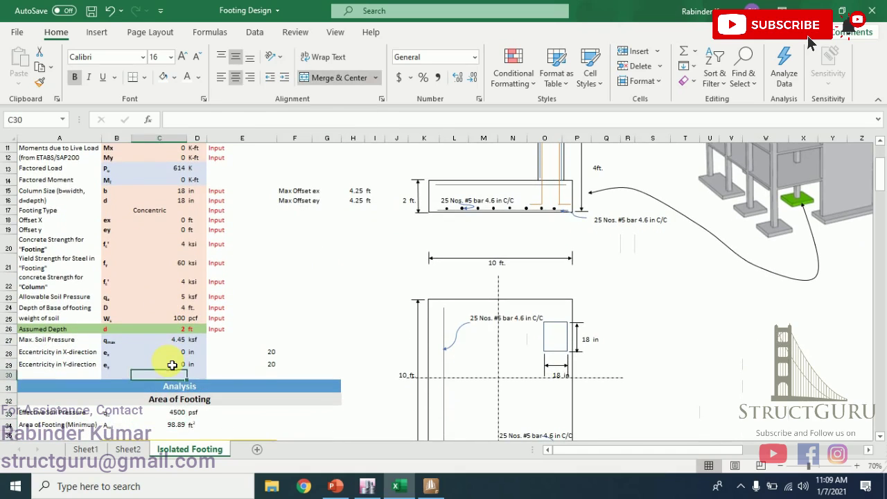
Go back up through the input parameters to the service dead load value in cell C7.
key("Up")
key("Up")
key("Up")
key("Up")
key("Up")
key("Up")
key("Up")
key("Up")
key("Up")
key("Up")
key("Up")
key("Up")
key("Up")
key("Up")
key("Up")
key("Up")
key("Up")
key("Up")
key("Up")
key("Up")
key("Up")
key("Up")
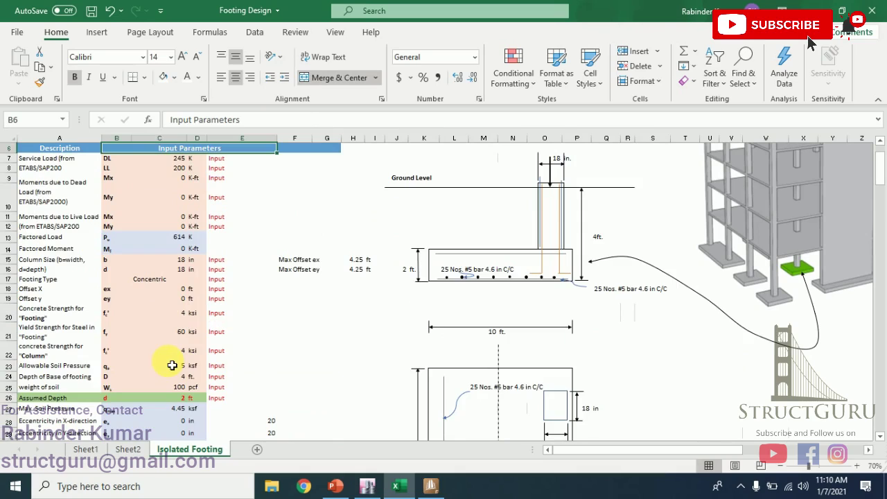
key("Down")
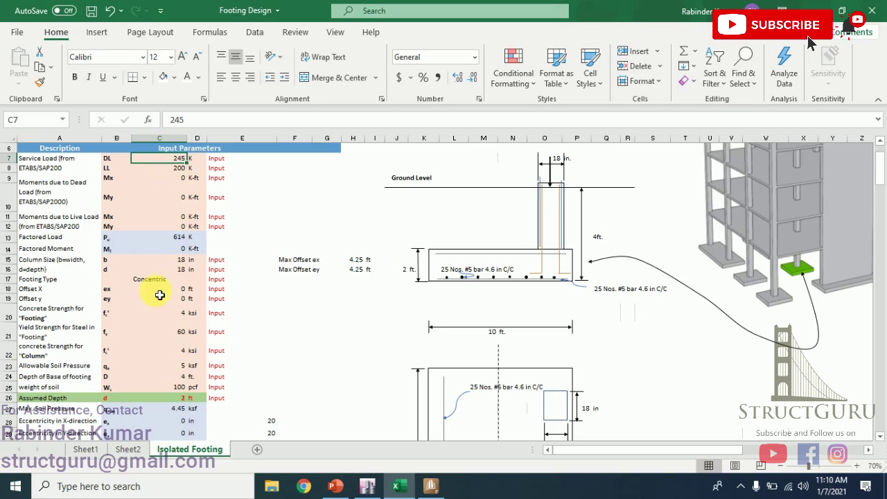
Review the footing size and main steel in the Final Design table, and compare them with the design summary in STAAD Foundation Advanced.
scroll(177, 299, "up", 2)
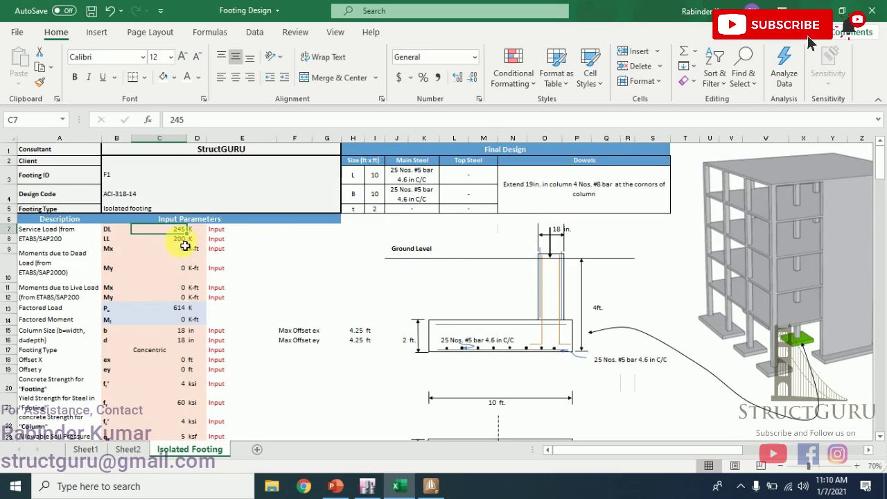
left_click(379, 178)
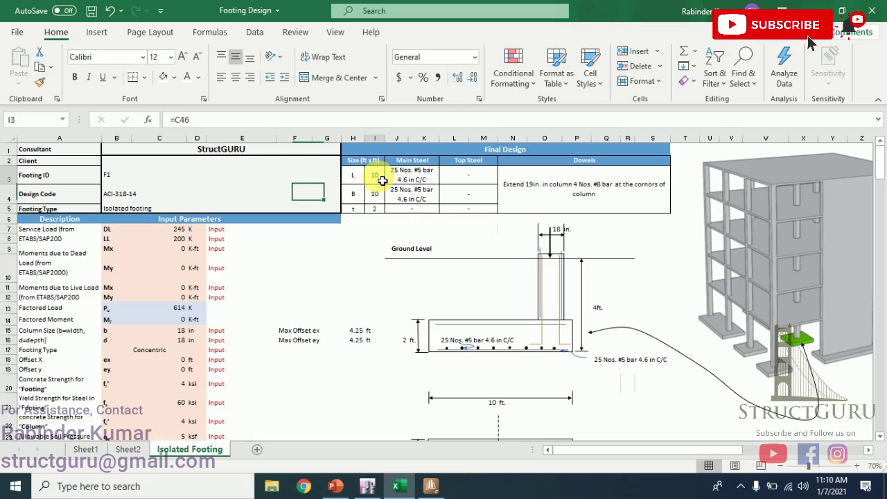
key("Down")
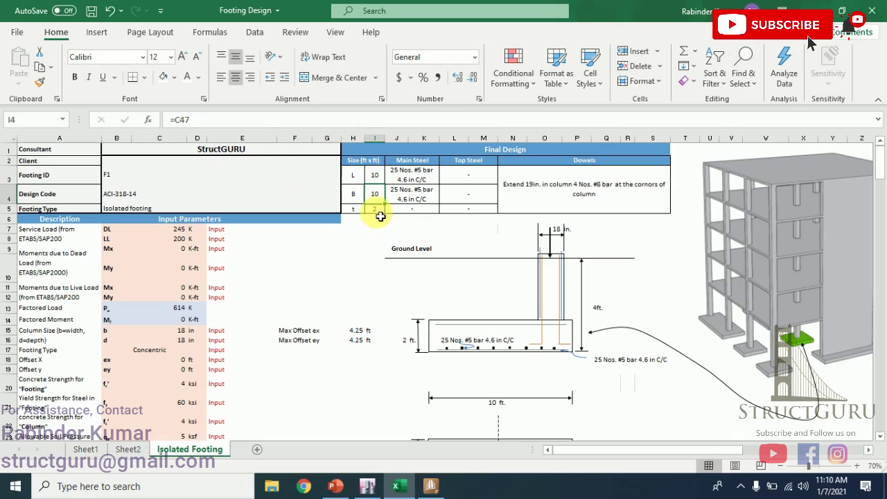
left_click(383, 210)
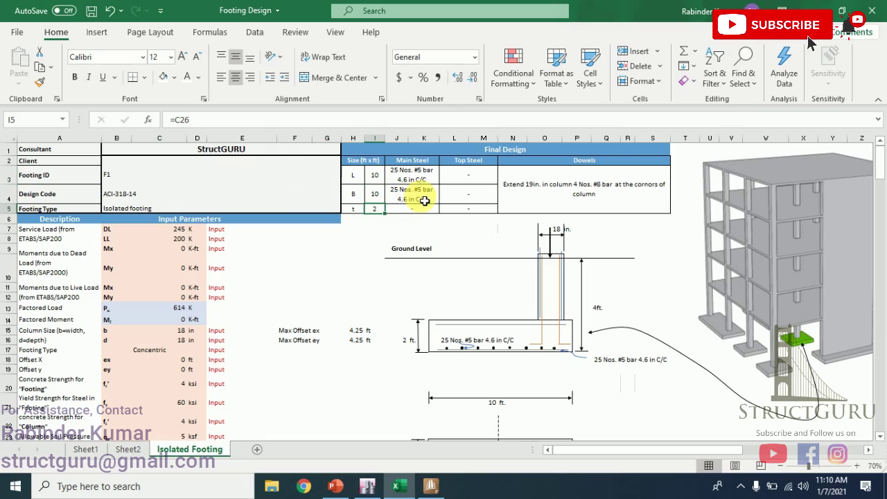
left_click(429, 178)
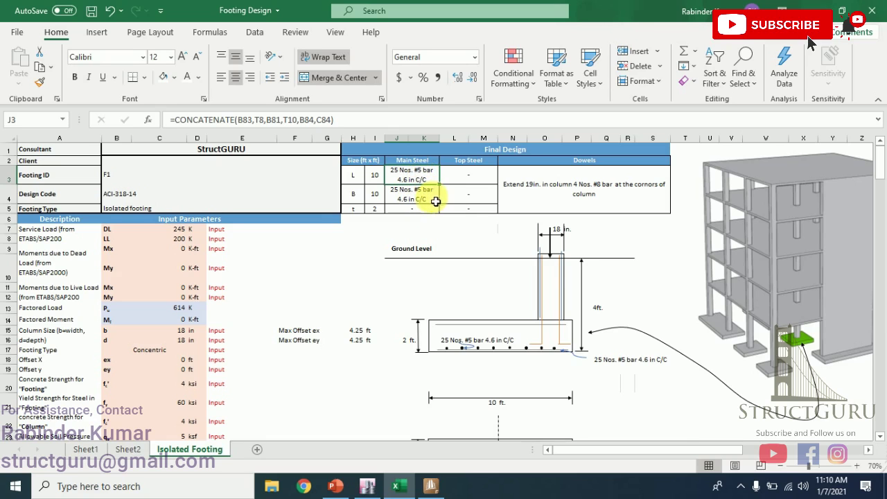
left_click(431, 487)
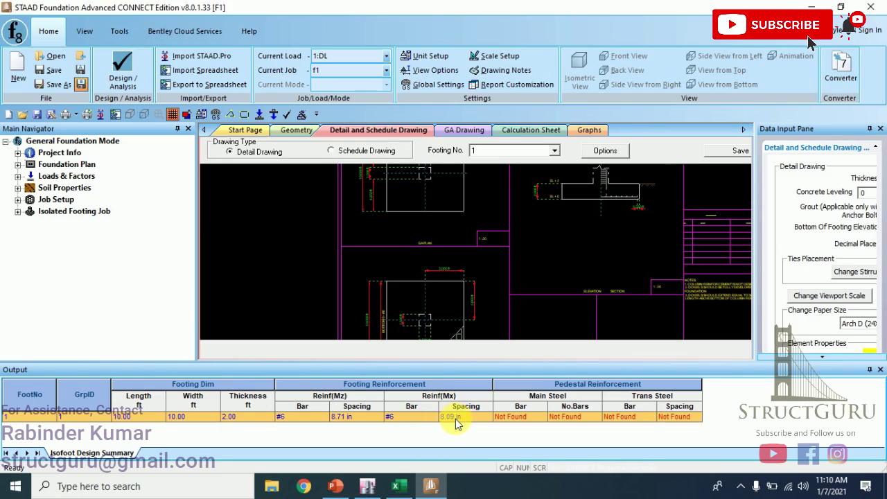
In the footing design workbook, set the main reinforcement bar size to #6 for both the L and B directions.
left_click(399, 488)
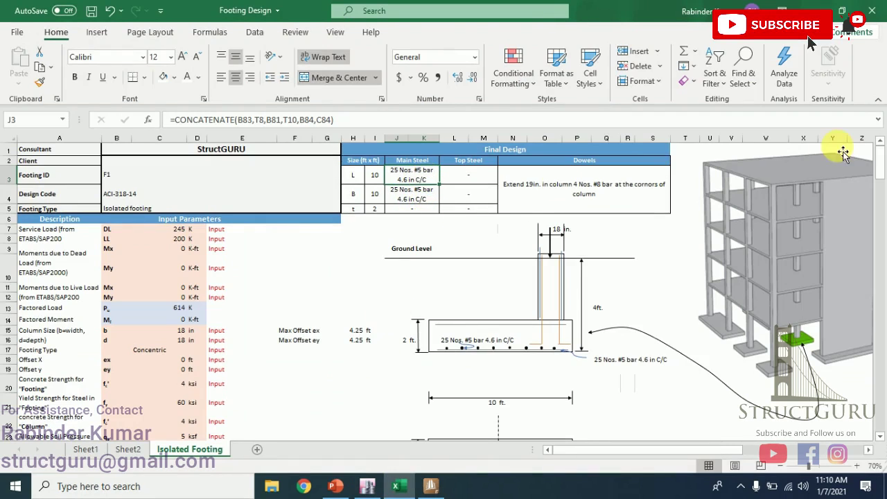
left_click_drag(882, 164, 878, 240)
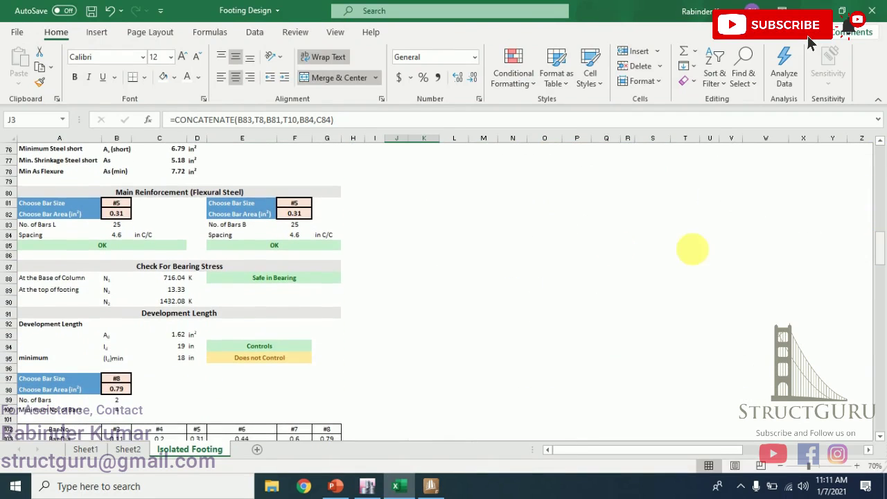
left_click(130, 206)
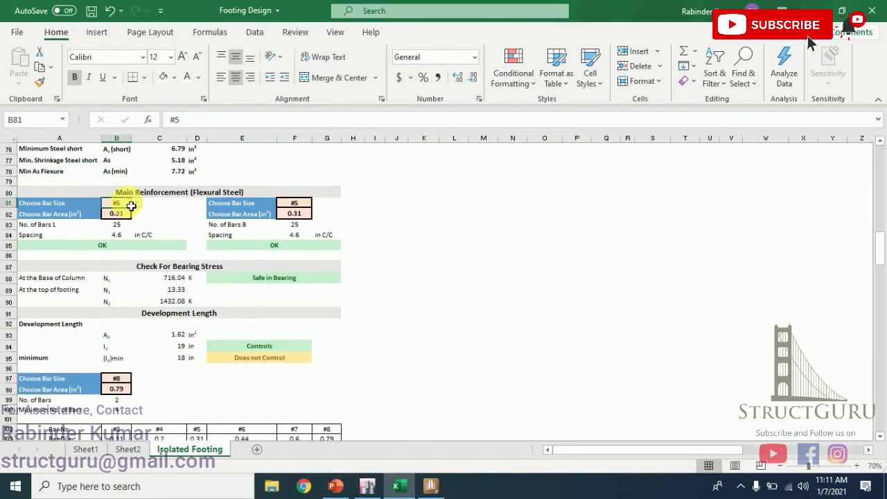
left_click(137, 203)
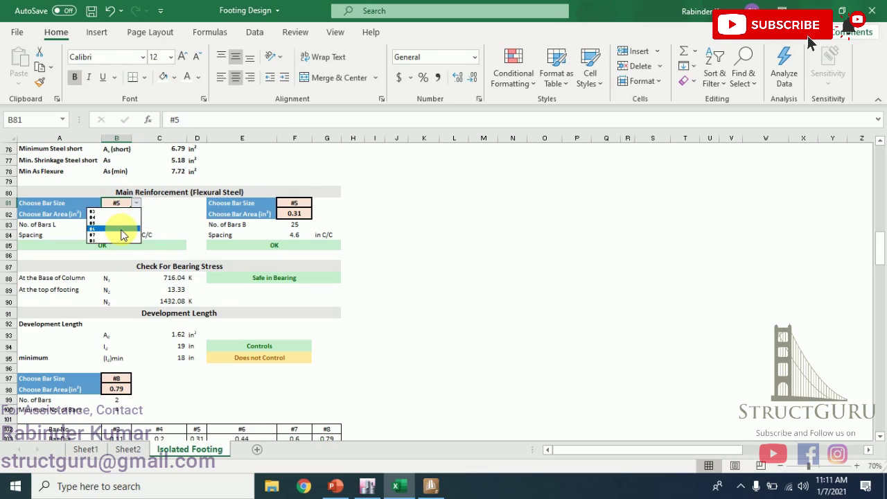
left_click(120, 233)
left_click(307, 204)
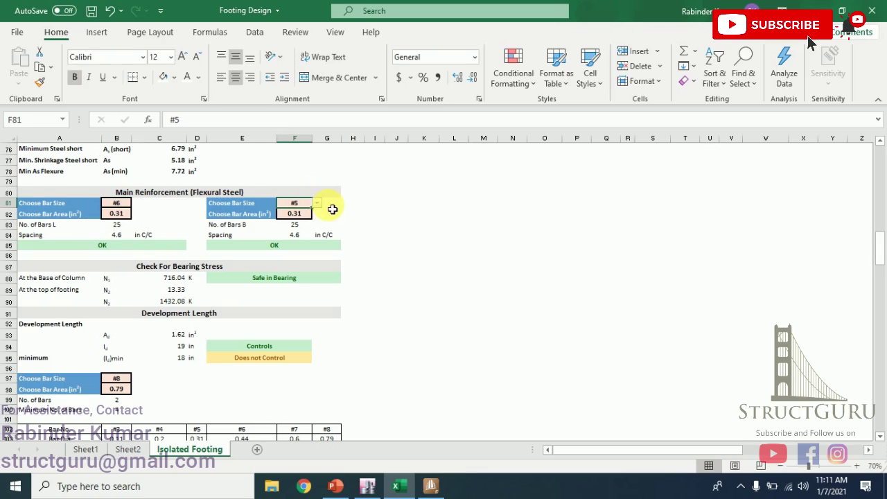
left_click(317, 204)
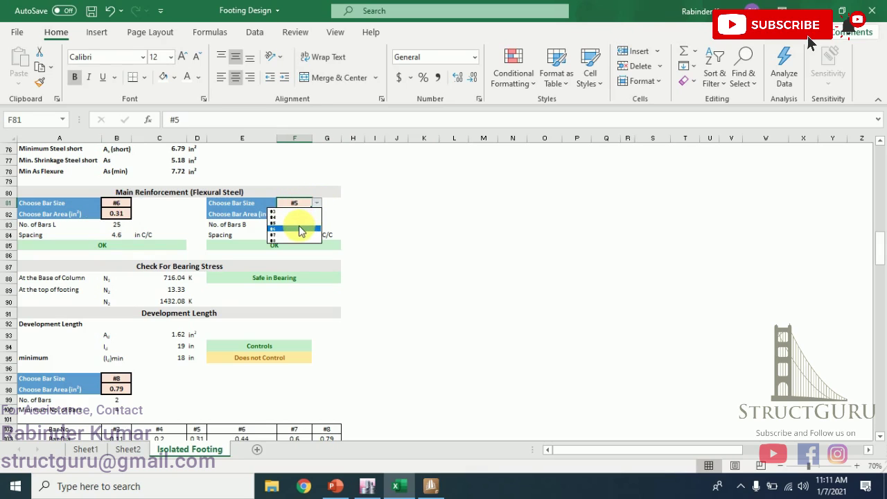
left_click(299, 231)
Set the main reinforcement bar area to 0.44 in² for both the B and L directions.
left_click(305, 215)
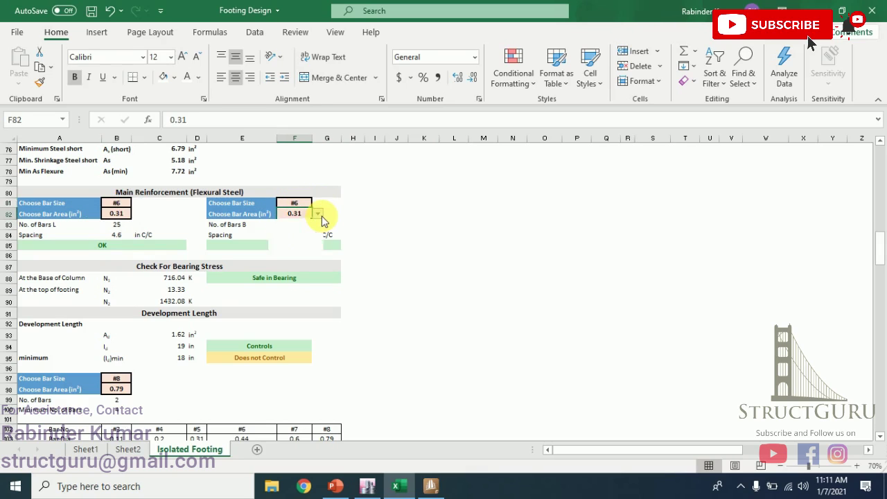
left_click(317, 214)
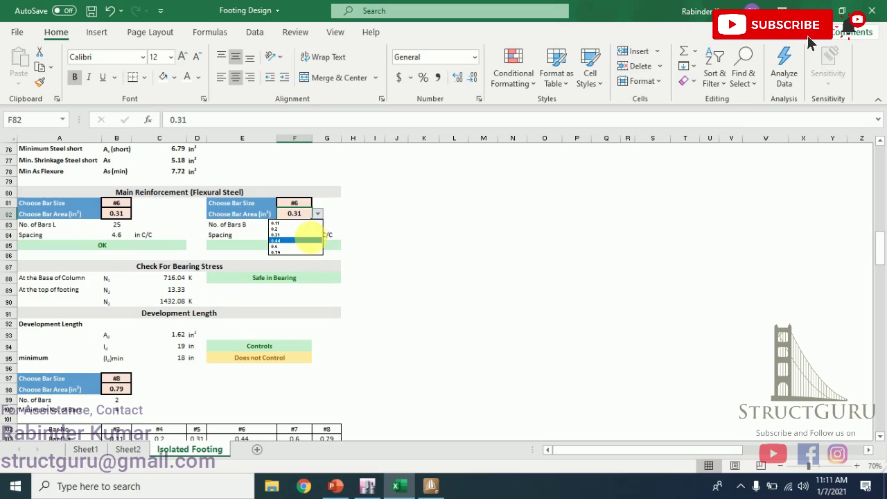
left_click(306, 240)
left_click(125, 215)
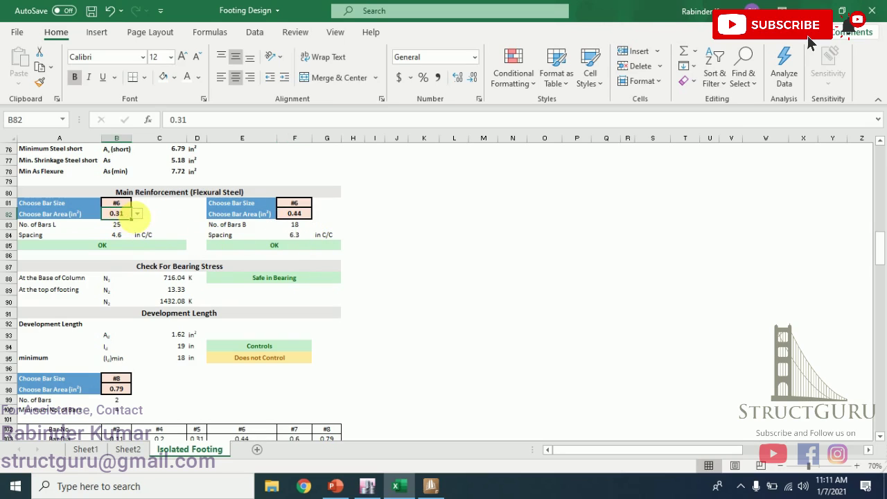
left_click(137, 214)
left_click(129, 241)
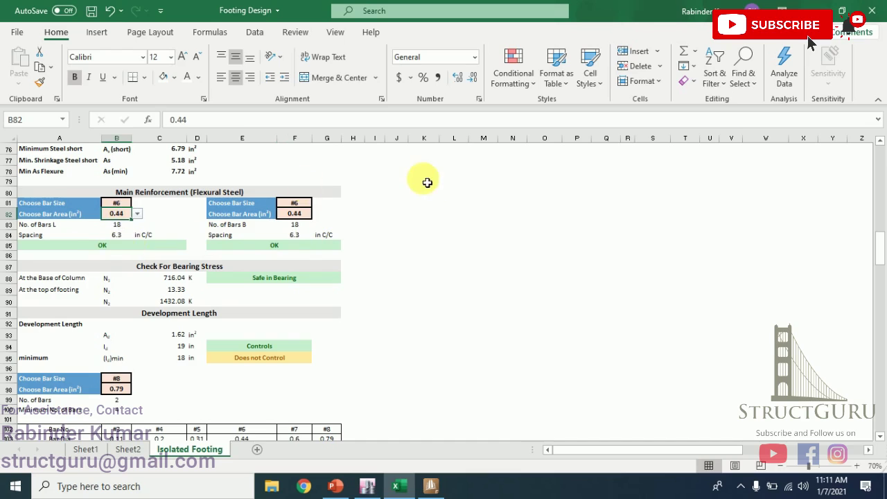
Check the B-direction bar spacing, and compare the main steel in the Final Design table with the STAAD Foundation Advanced design summary.
left_click(285, 236)
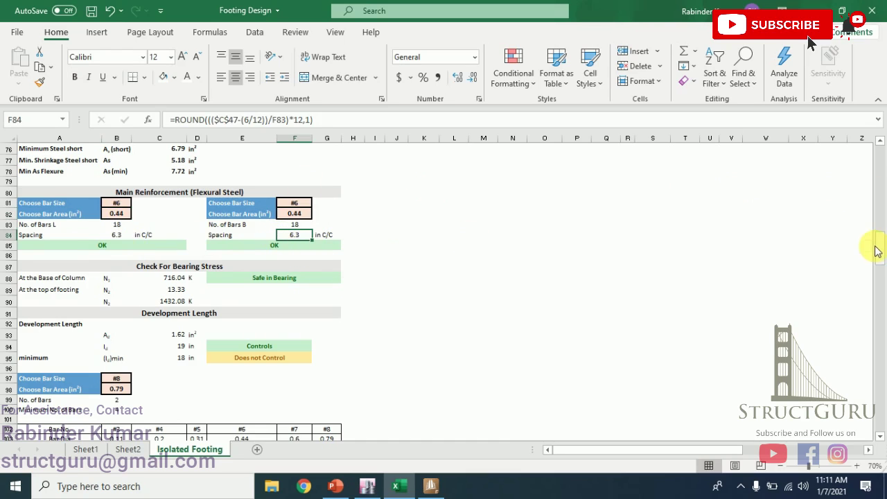
left_click_drag(876, 248, 871, 154)
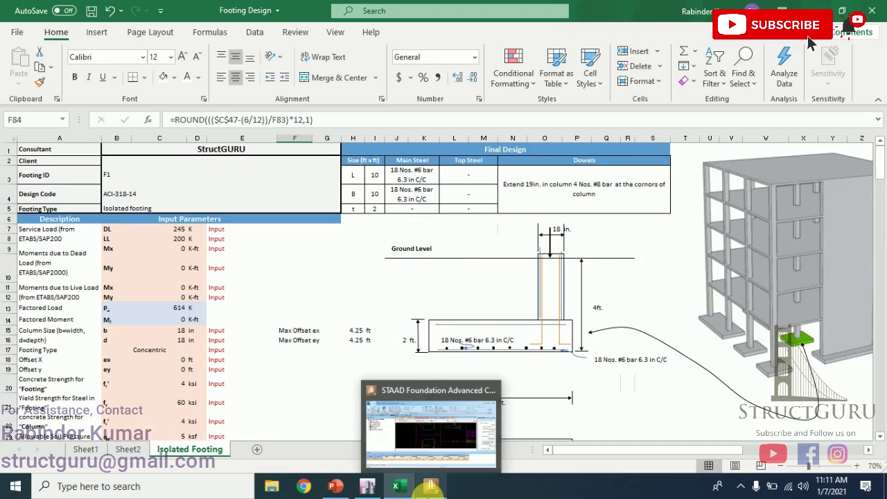
left_click(430, 485)
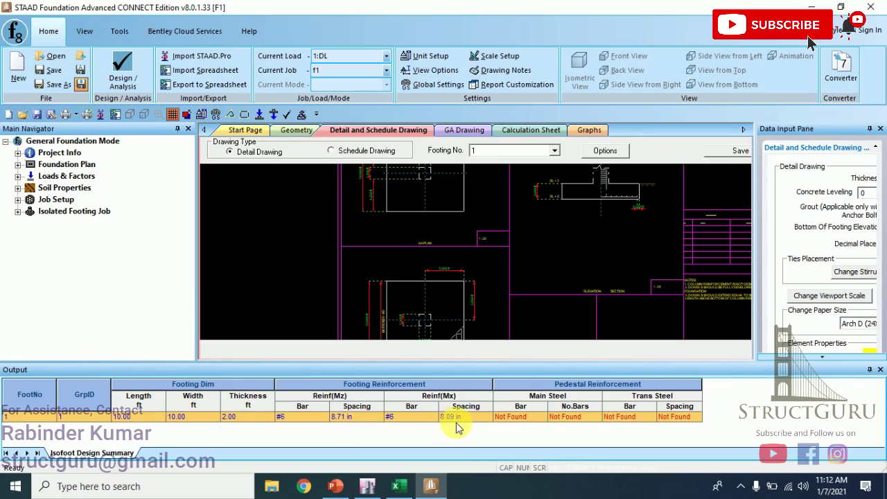
left_click(431, 488)
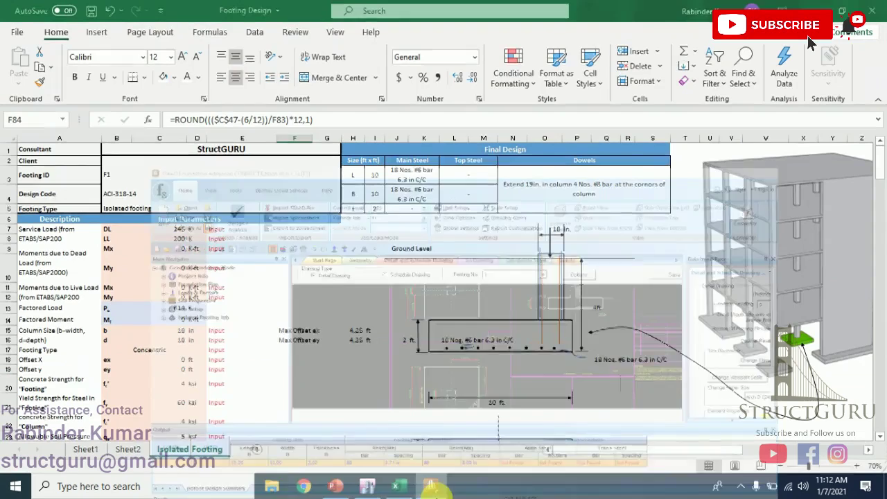
Review the footing's L, B and t sizes and its main steel in both directions in the Final Design table.
left_click(375, 176)
left_click(376, 186)
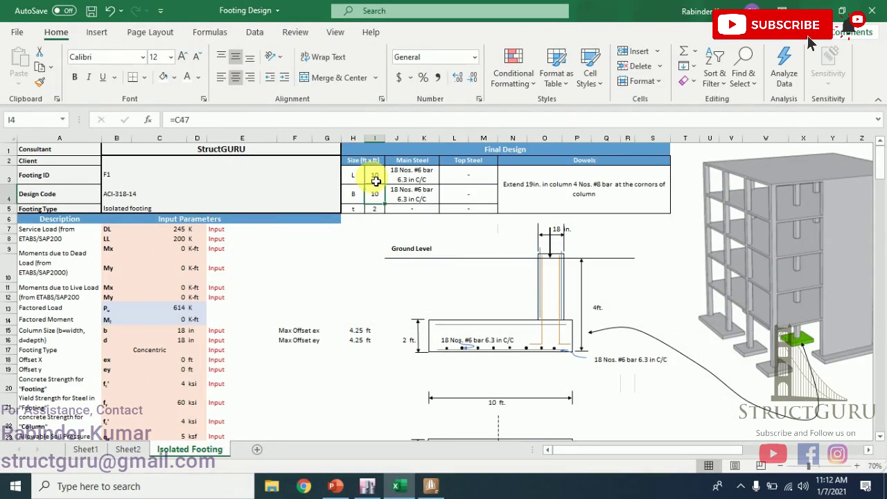
key("Down")
key("Up")
key("Up")
key("Right")
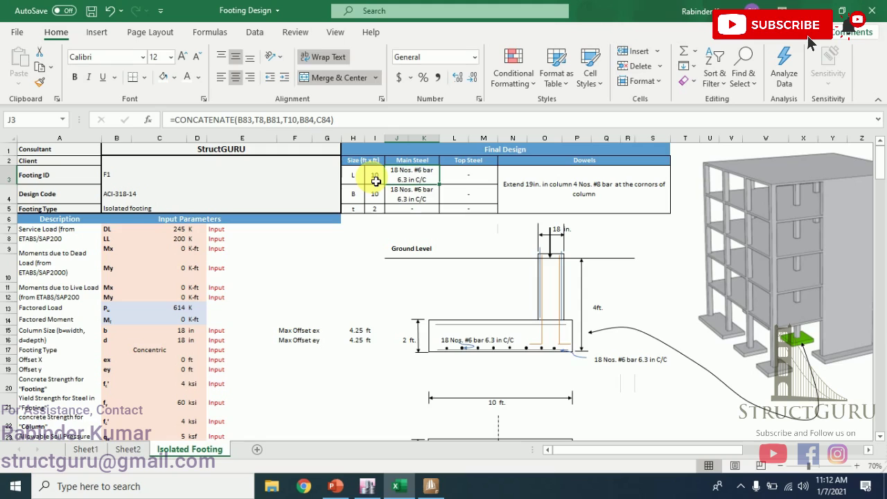
left_click(429, 200)
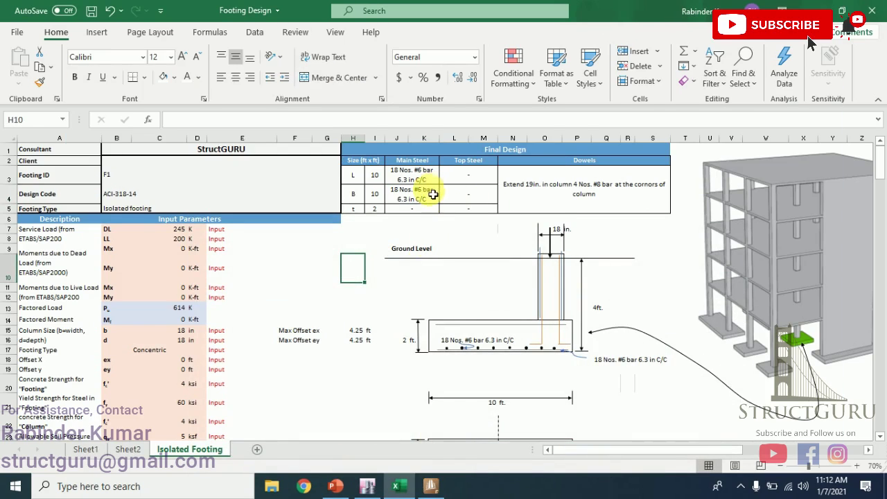
left_click(431, 486)
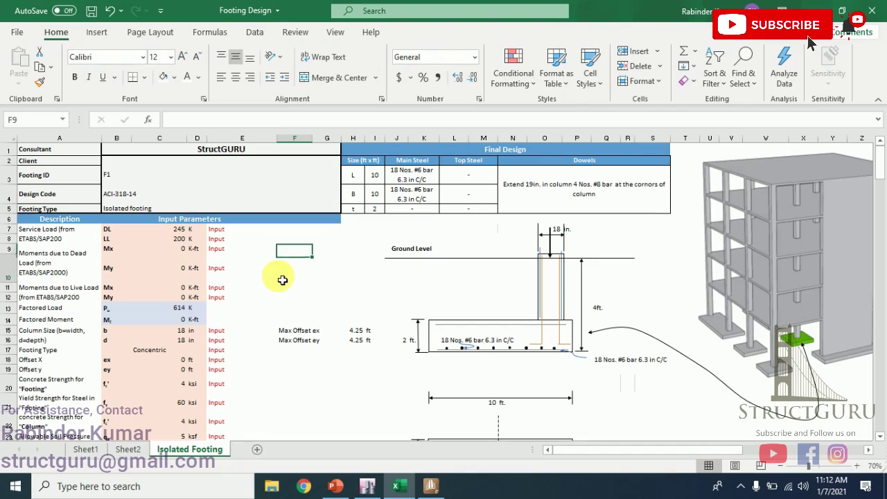
left_click(279, 238)
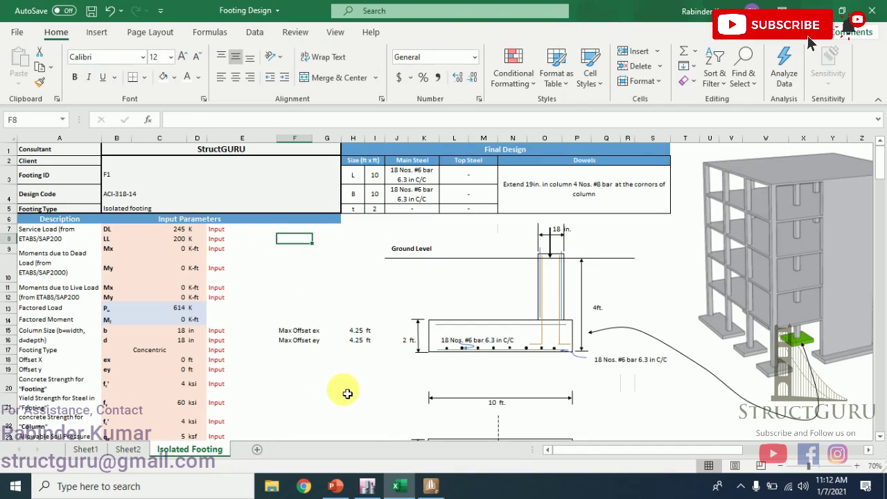
Switch to ETABS and display the tabulated restraint reactions Fz, Mx and My for the Dead load case.
mouse_move(370, 478)
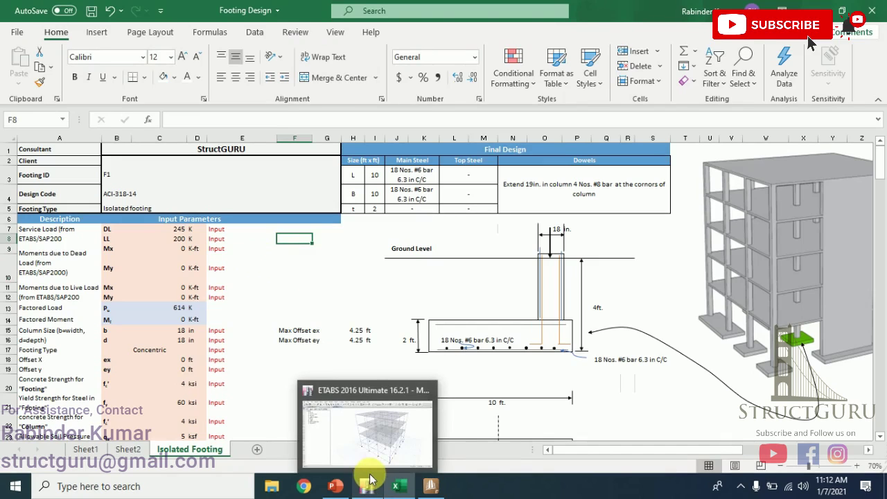
left_click(376, 417)
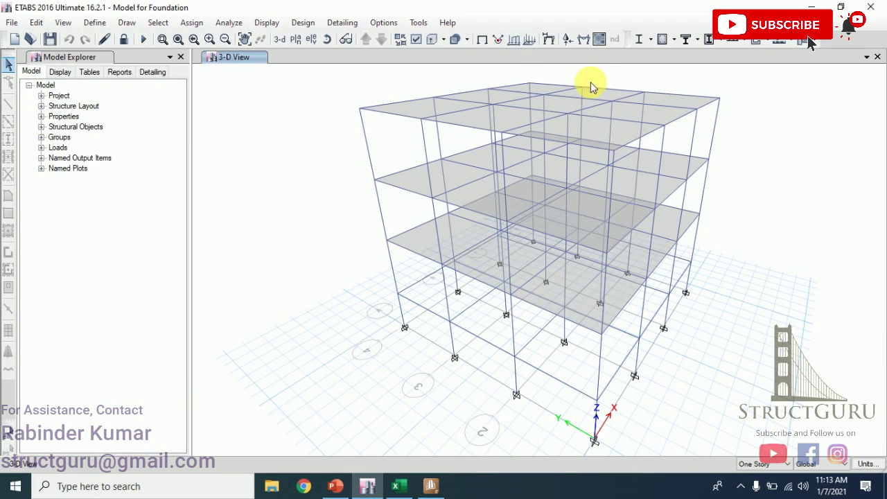
left_click(567, 39)
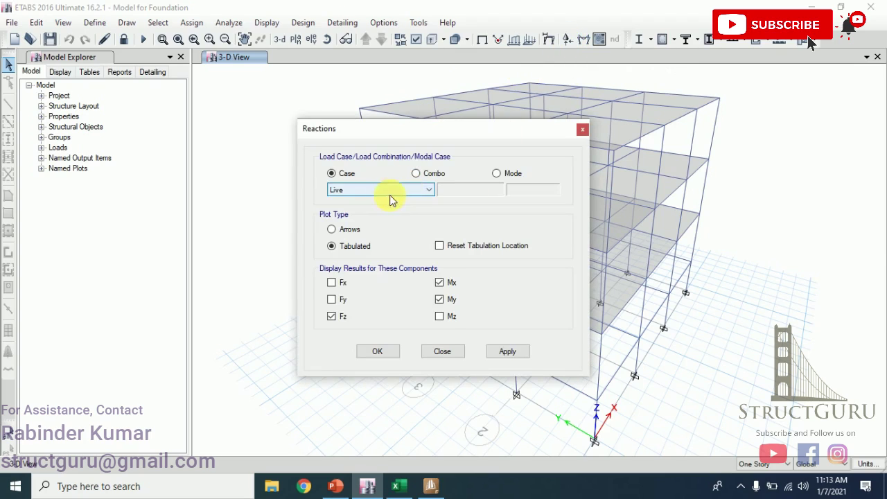
left_click(385, 190)
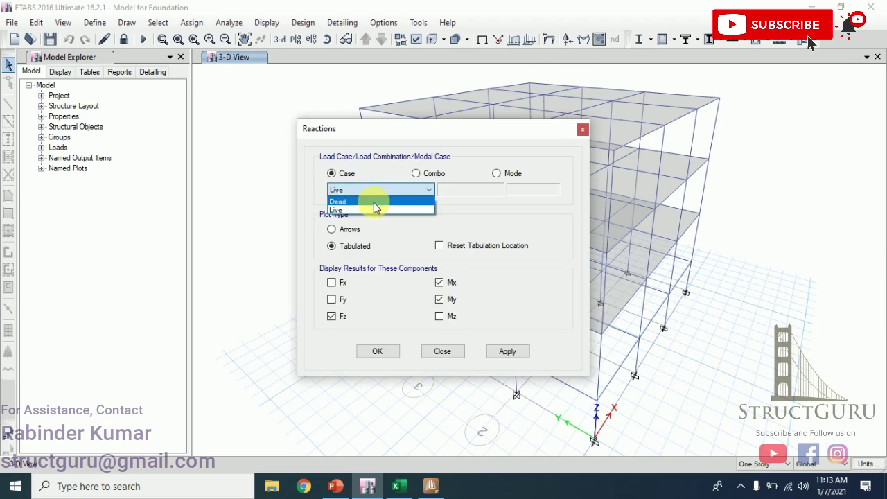
left_click(374, 202)
left_click(332, 317)
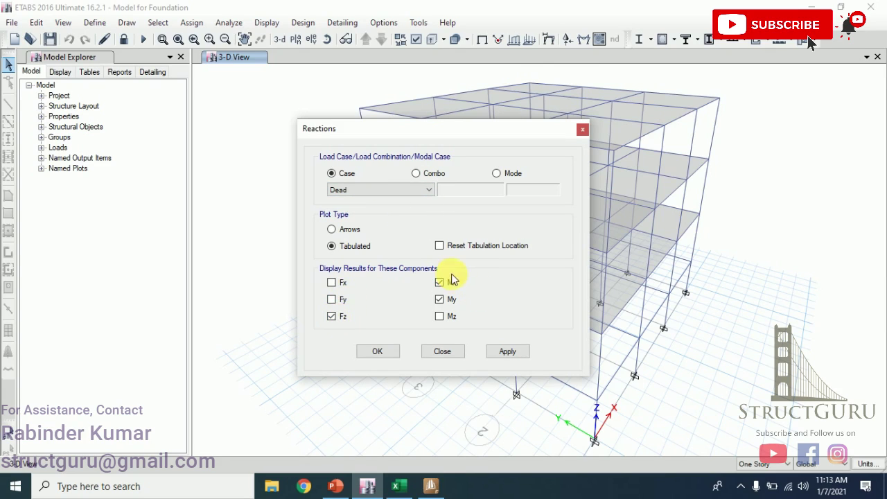
left_click(338, 284)
left_click_drag(425, 131, 168, 140)
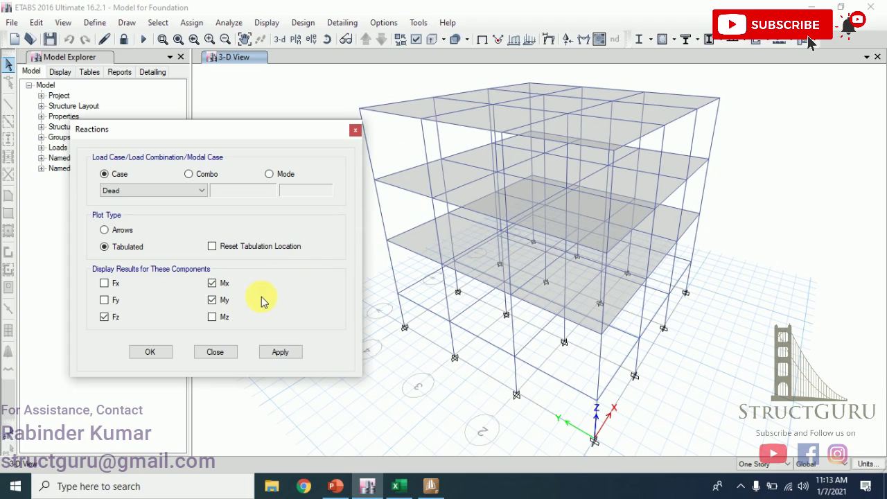
left_click(221, 289)
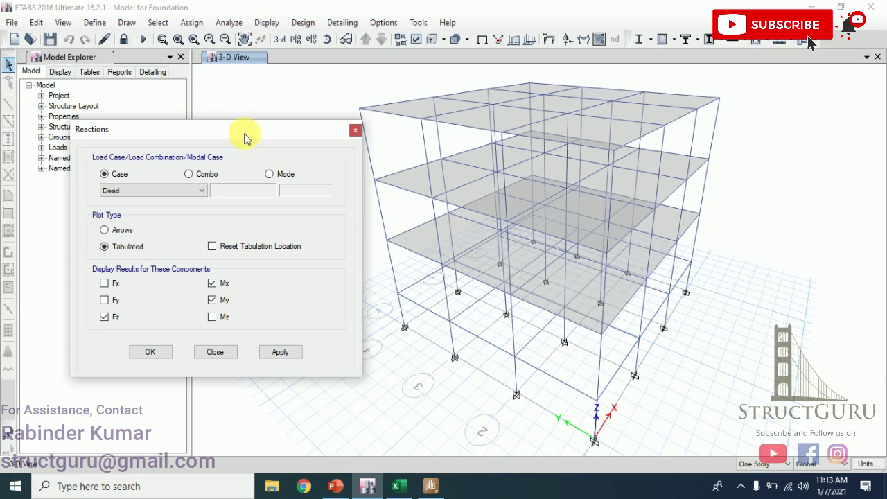
left_click_drag(244, 138, 233, 113)
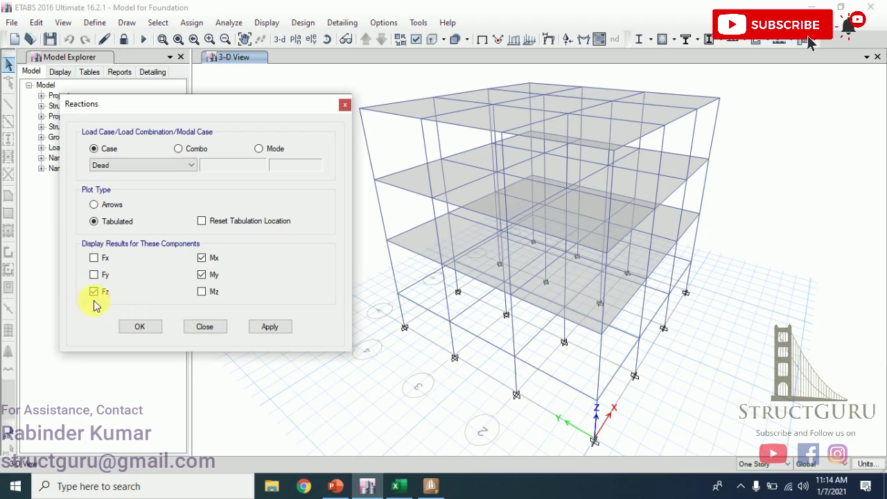
left_click(151, 322)
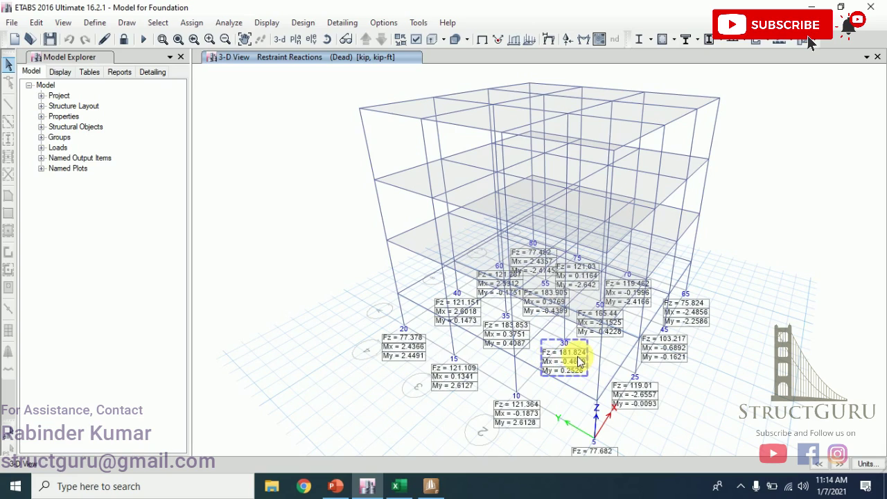
Return to the footing design workbook and set the service dead load in cell C7 to 182 K.
left_click(401, 489)
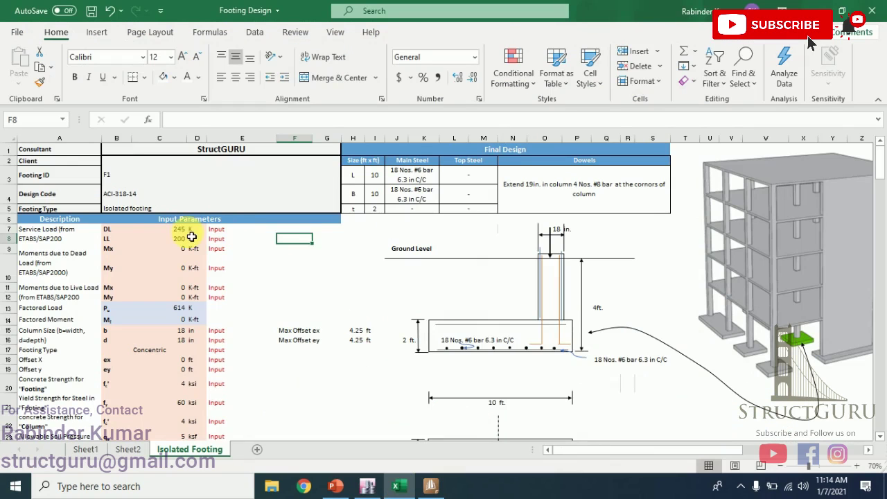
left_click(182, 230)
type("182")
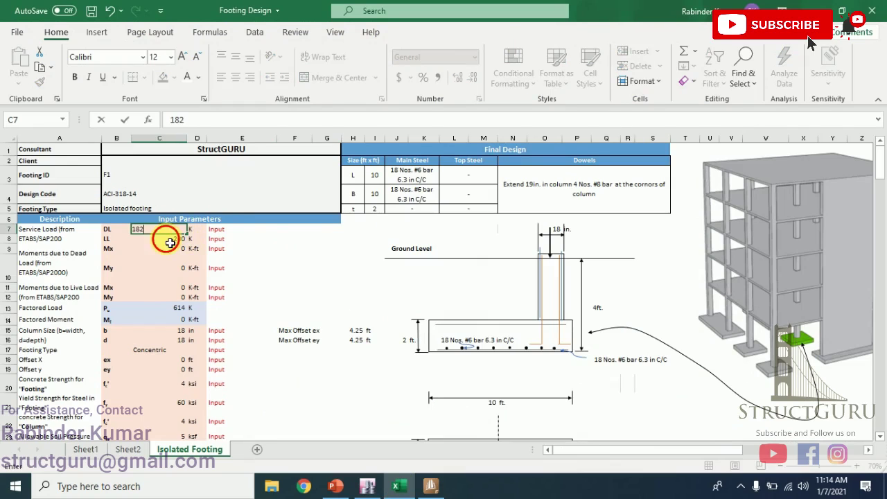
key("Return")
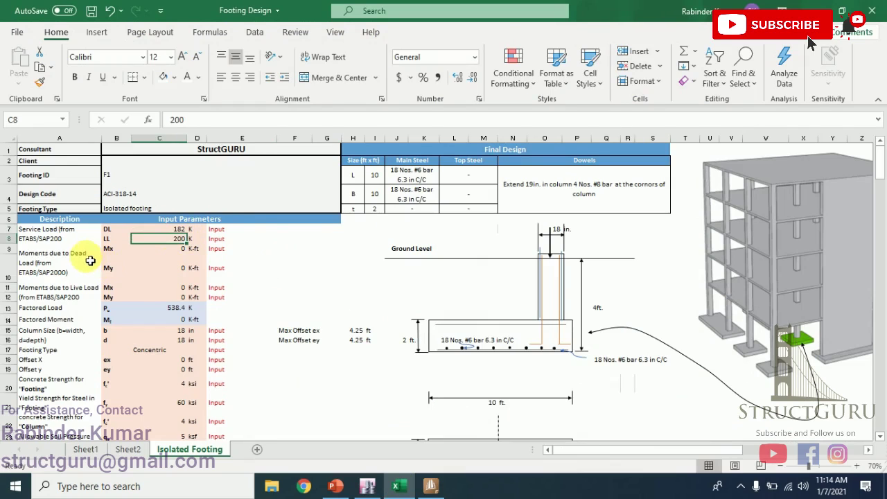
Switch to ETABS and display the tabulated restraint reactions Fz, Mx and My for the Live load case.
left_click(431, 486)
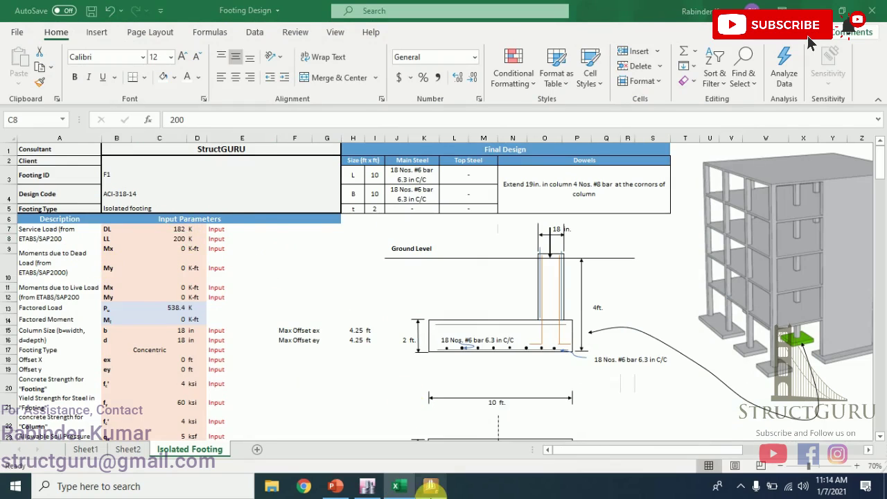
left_click(368, 486)
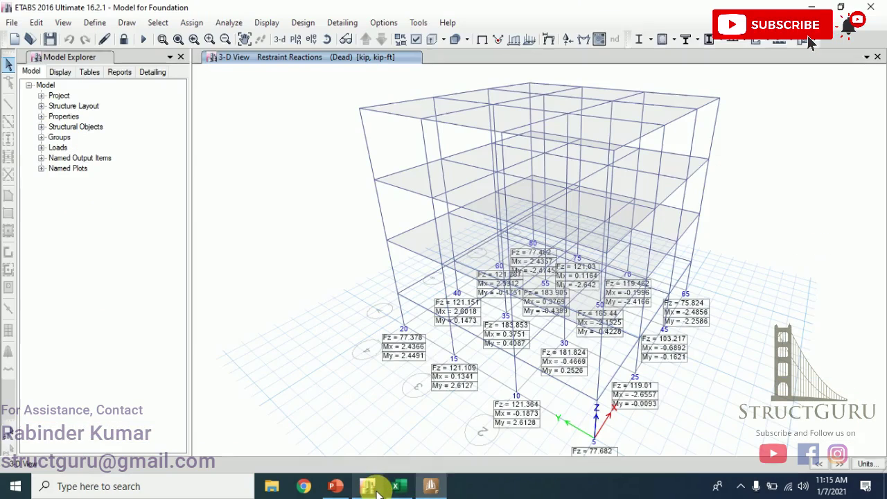
left_click(569, 40)
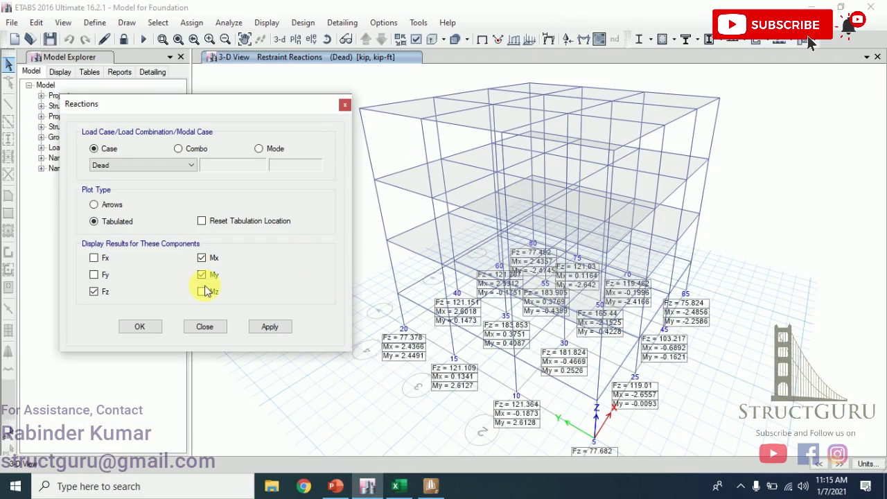
left_click(165, 169)
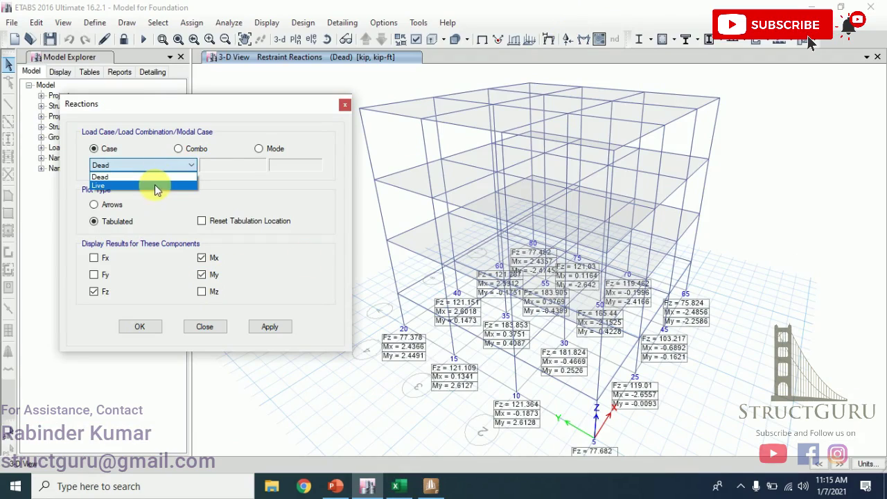
left_click(154, 185)
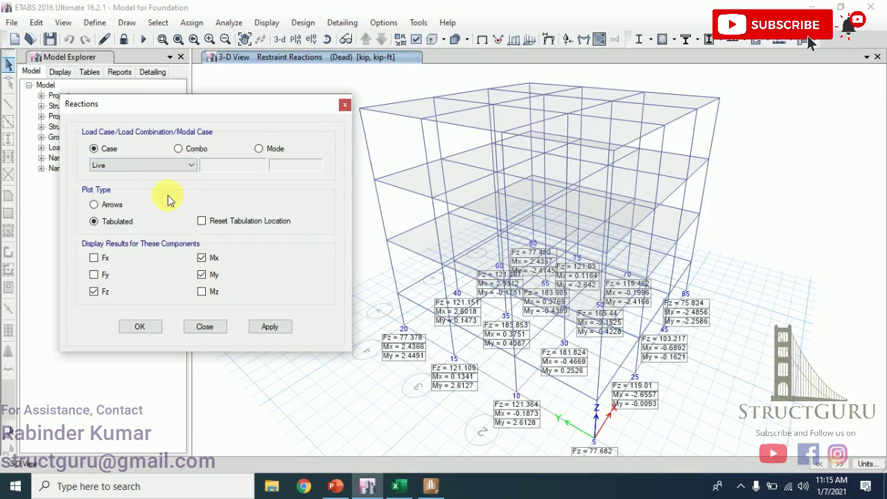
left_click(271, 328)
left_click(156, 330)
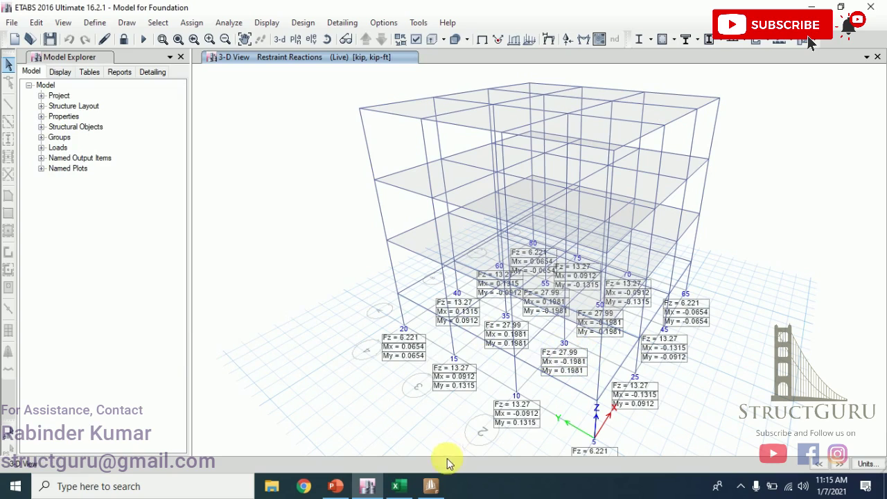
Return to the footing design workbook and set the service live load in cell C8 to 28 K.
left_click(402, 488)
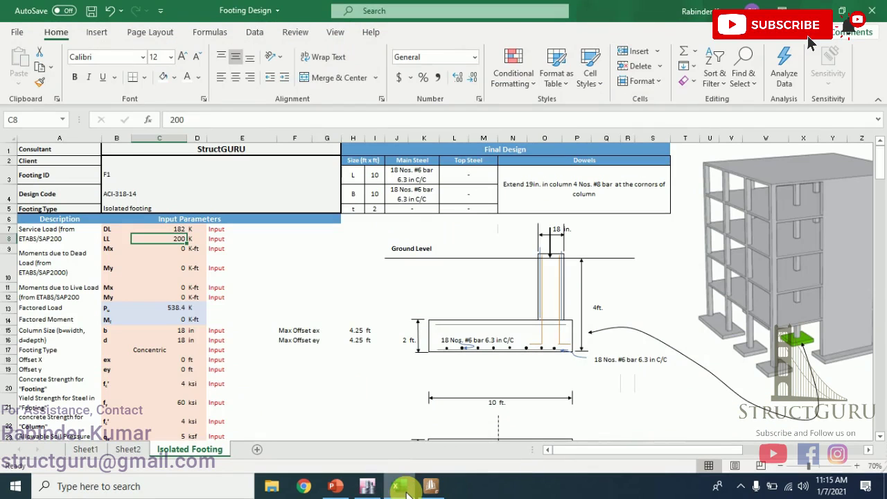
type("28")
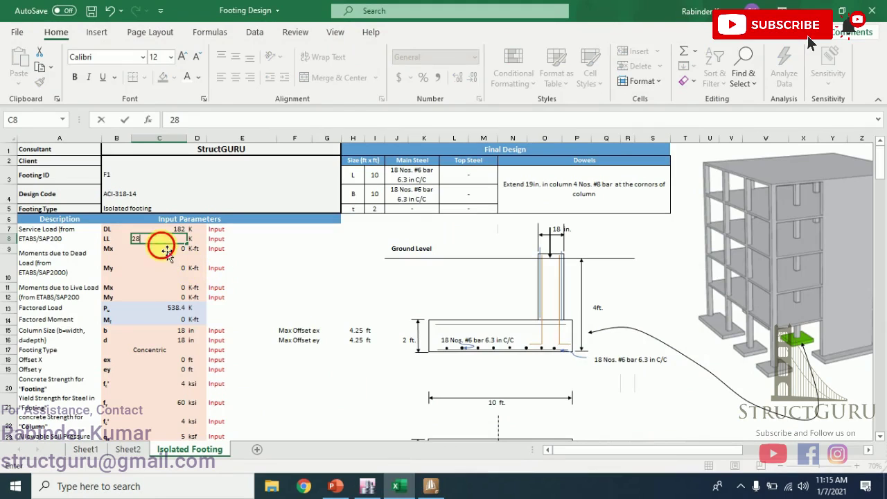
key("Return")
Review the column size, footing type, offsets, material strengths, allowable soil pressure and base depth in the Input Parameters.
key("Down")
key("Down")
key("Down")
key("Down")
key("Down")
key("Down")
key("Down")
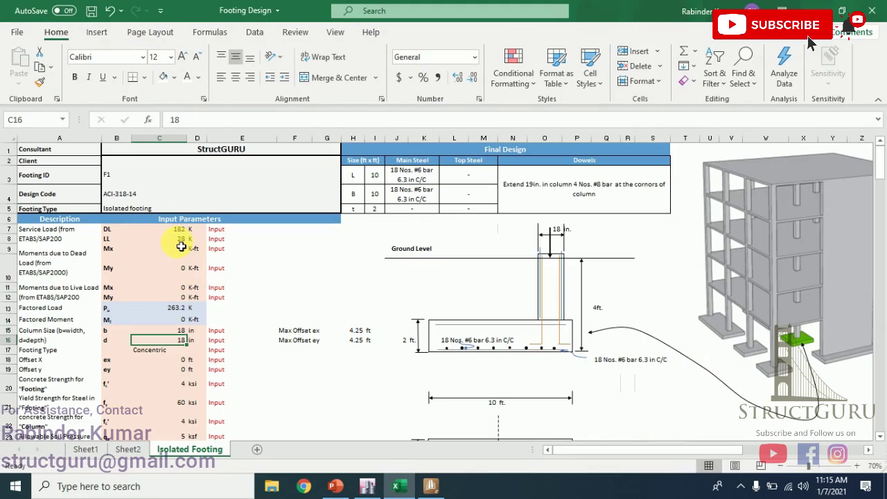
key("Down")
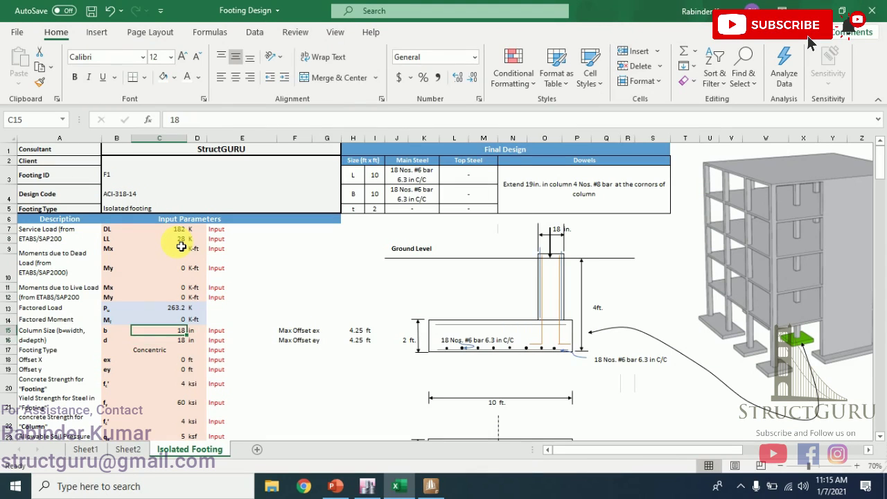
key("Down")
key("Down")
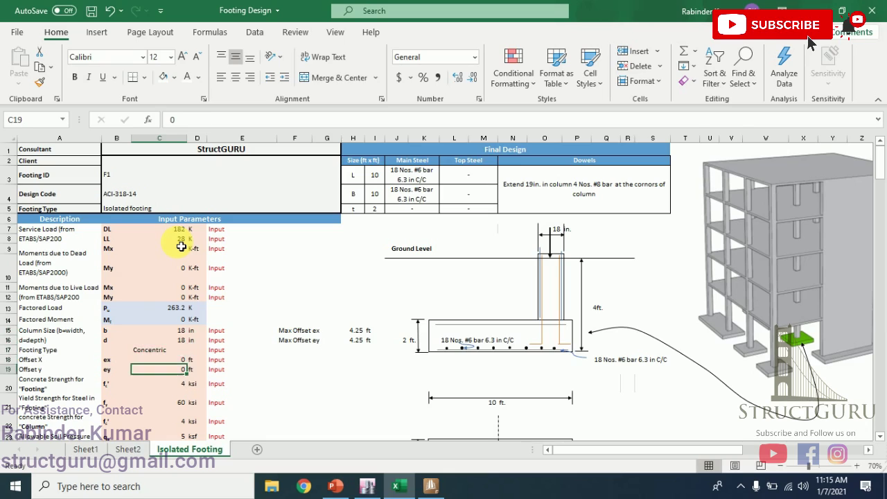
key("Up")
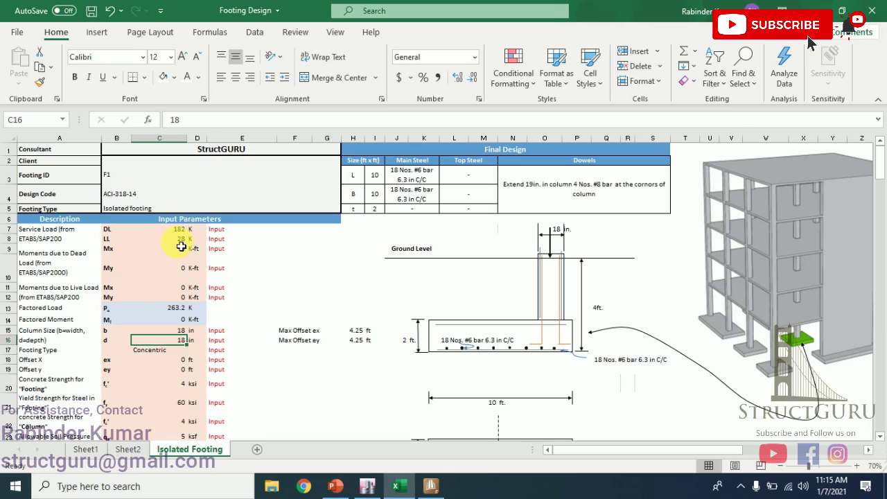
key("Down")
key("Up")
key("Up")
key("Up")
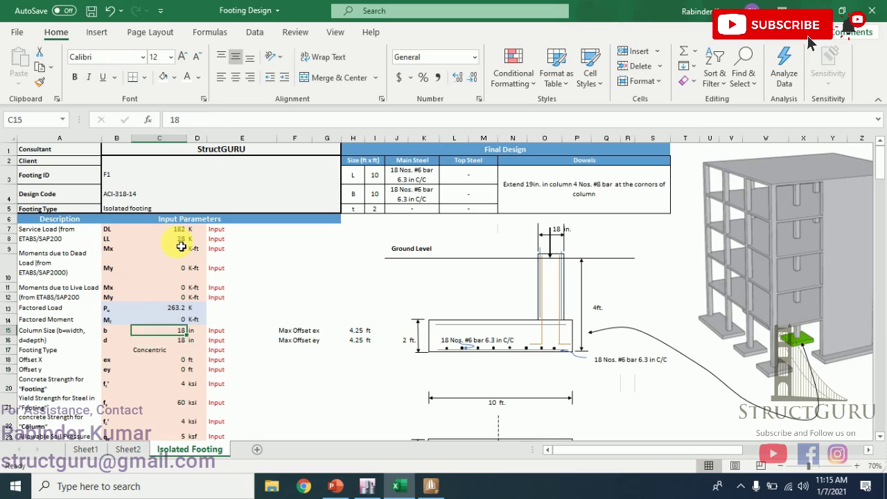
key("Down")
key("Down")
key("Down")
key("Down")
key("Down")
key("Down")
key("Down")
key("Down")
key("Down")
key("Down")
key("Down")
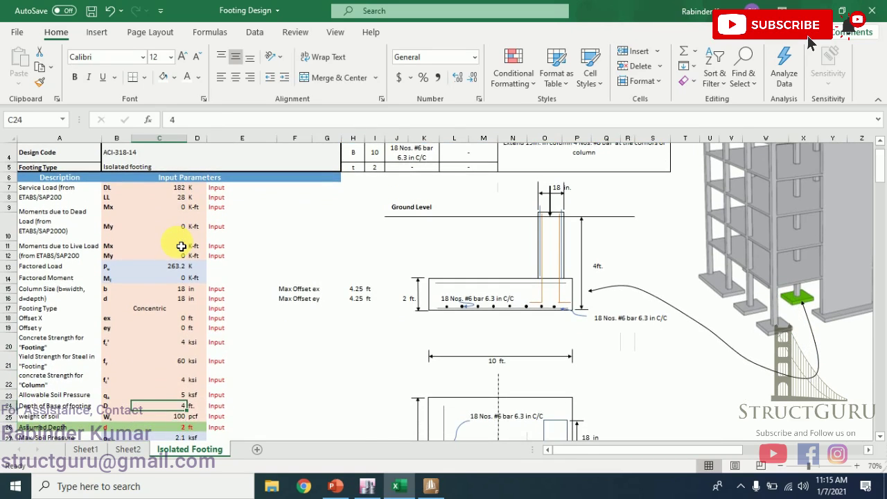
Set the assumed footing depth d in cell C26 to 1 ft.
key("Down")
key("Up")
key("Down")
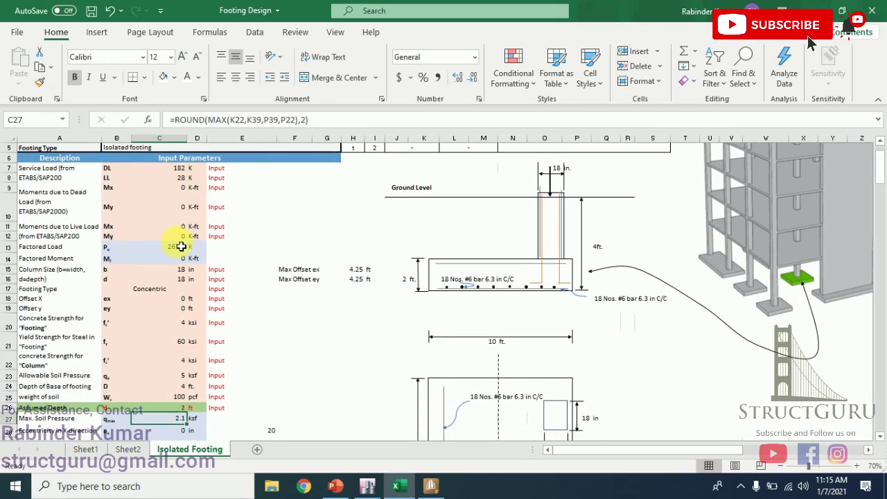
key("Down")
key("Up")
key("Up")
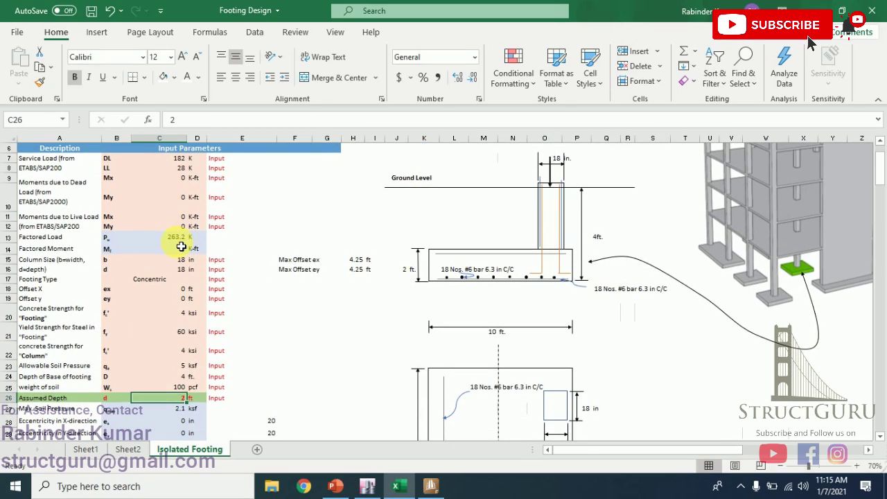
type("1")
key("Return")
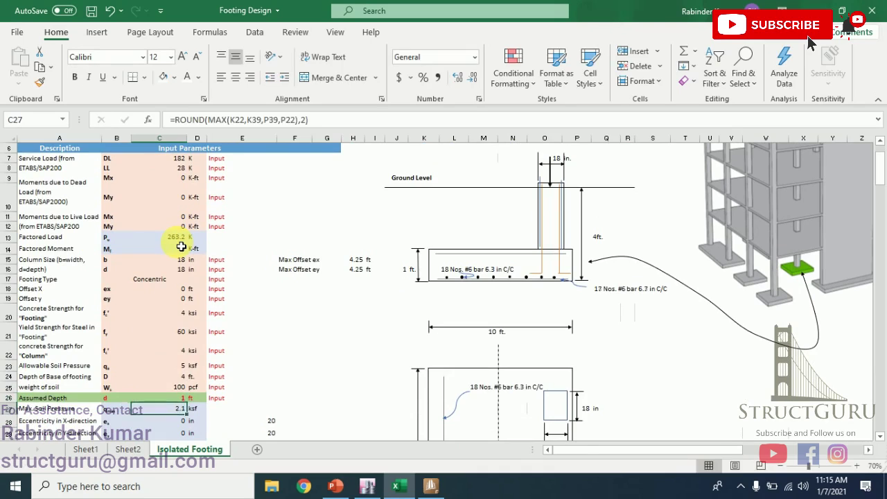
Examine the effective soil pressure, the minimum footing area and the minimum L and B for a square footing in the Analysis section.
key("Down")
key("Down")
key("Down")
key("Down")
key("Down")
key("Down")
key("Down")
key("Down")
key("Down")
key("Down")
key("Down")
key("Down")
key("Down")
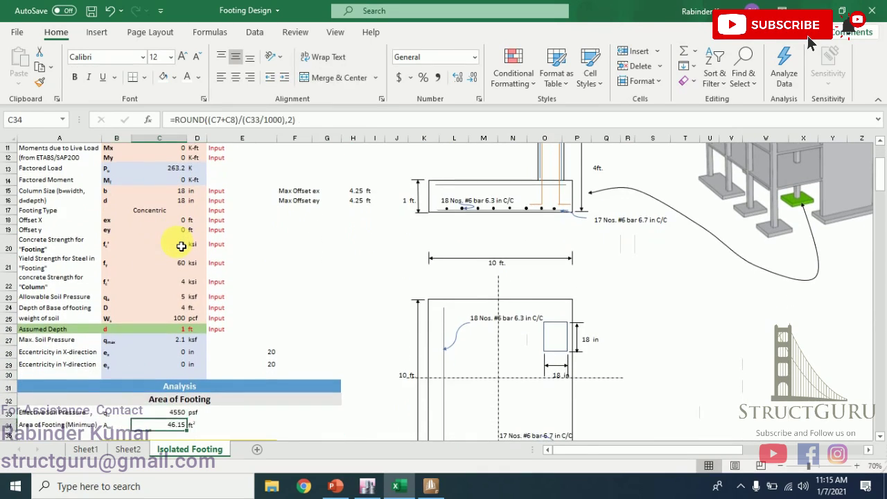
key("Down")
key("Down")
key("Down")
key("Down")
key("Down")
key("Down")
key("Down")
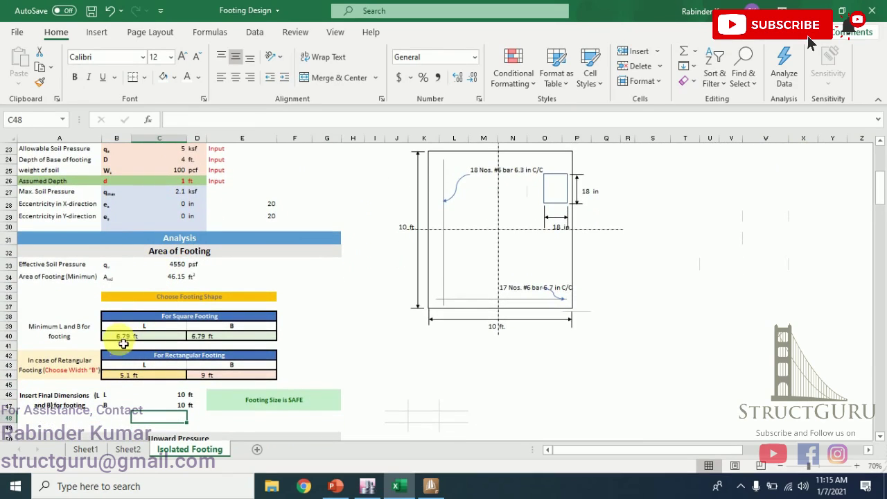
left_click(122, 340)
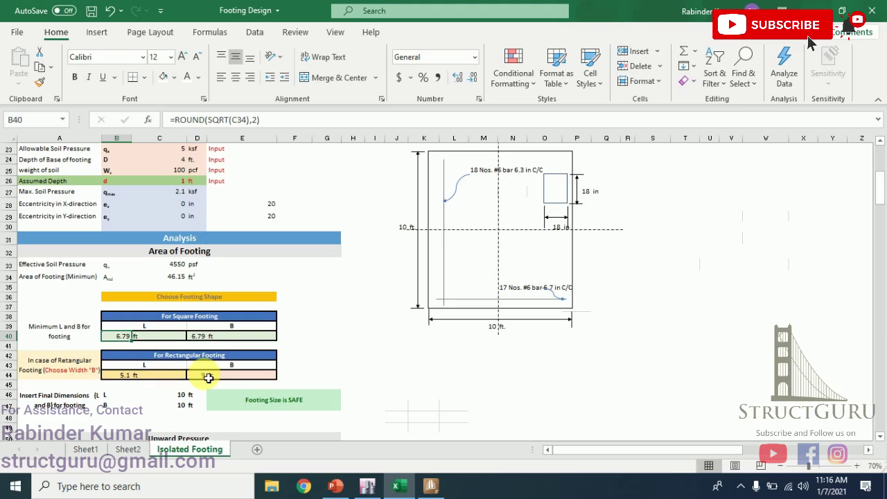
Set the chosen width B for the rectangular footing in cell D44 to 7 ft.
left_click(205, 377)
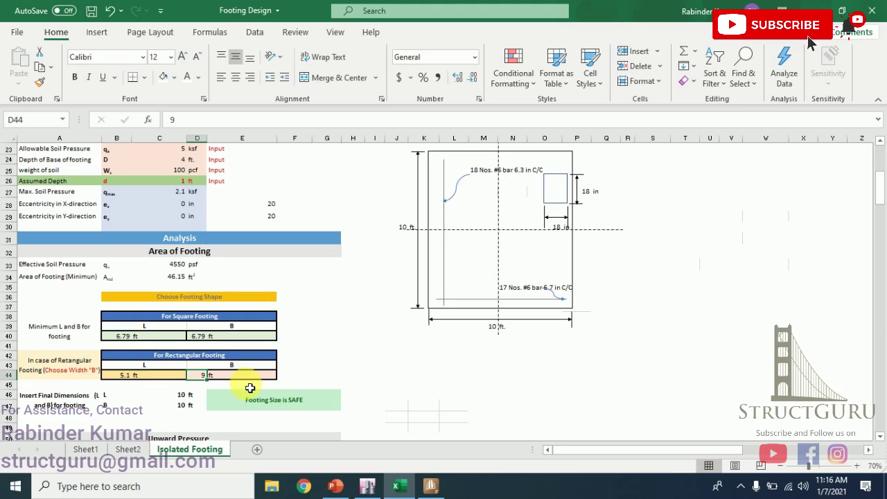
type("7")
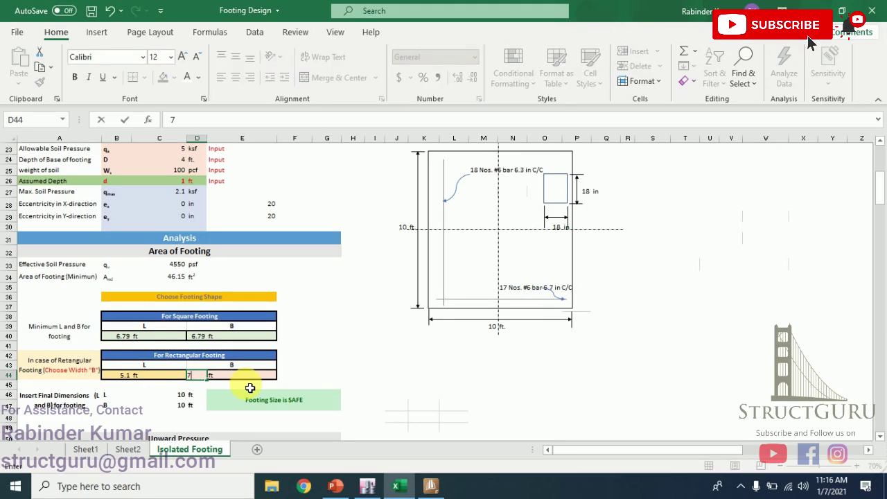
left_click(129, 388)
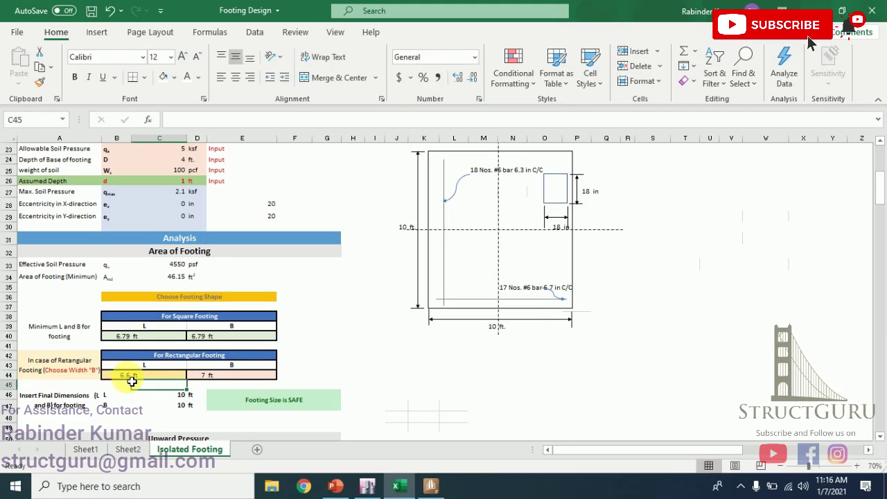
left_click(128, 387)
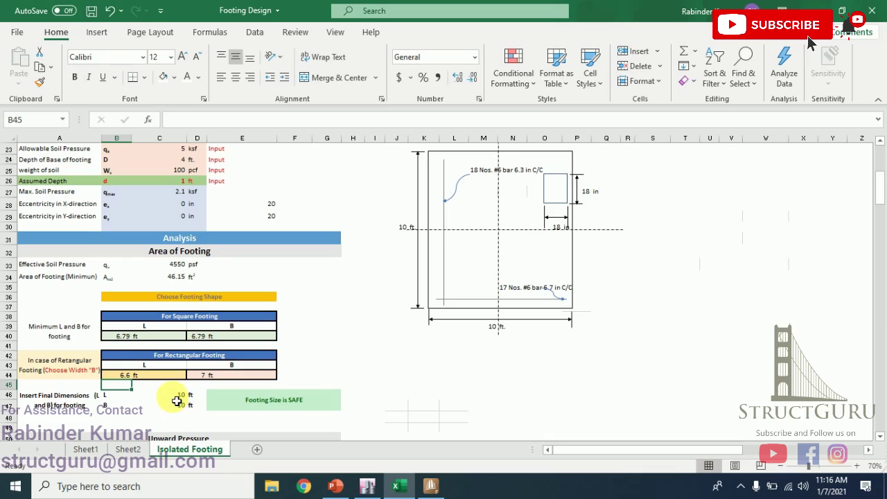
Set the final footing dimensions L and B in cells C46 and C47 to 7 ft each.
left_click(177, 399)
mouse_move(177, 401)
left_mouse_down()
mouse_move(186, 393)
mouse_move(177, 402)
mouse_move(168, 396)
left_mouse_up()
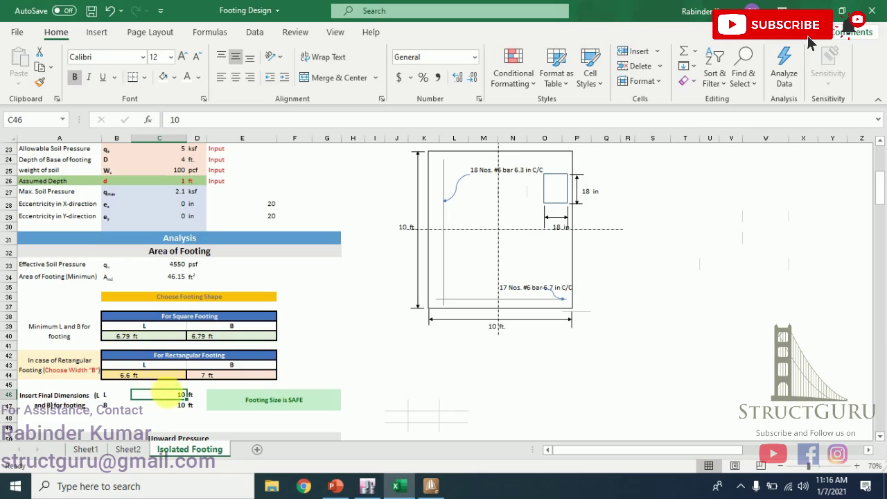
type("7")
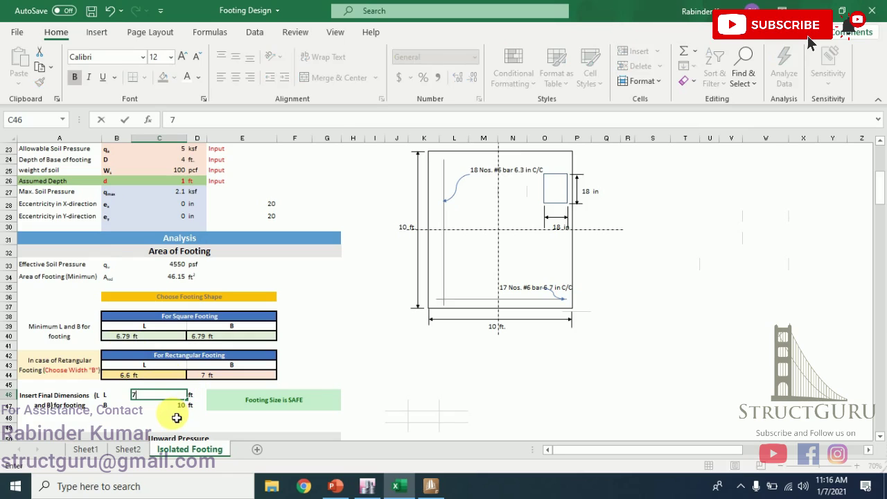
key("Return")
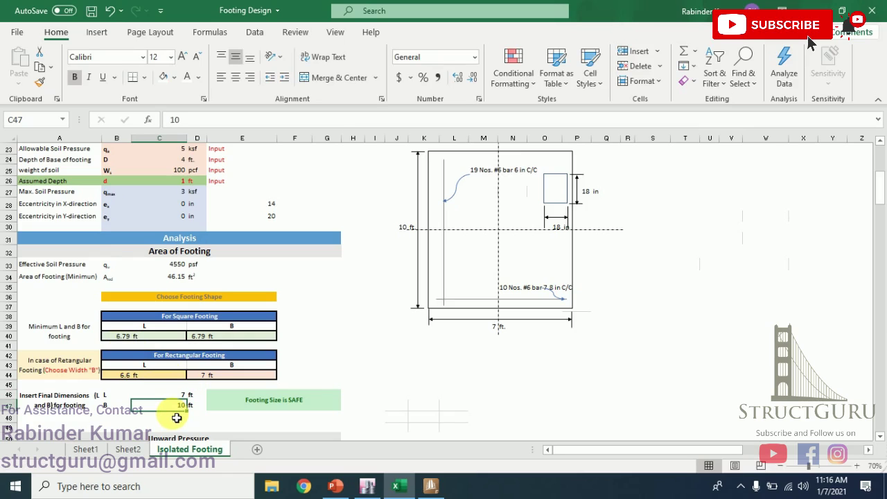
type("7")
key("Return")
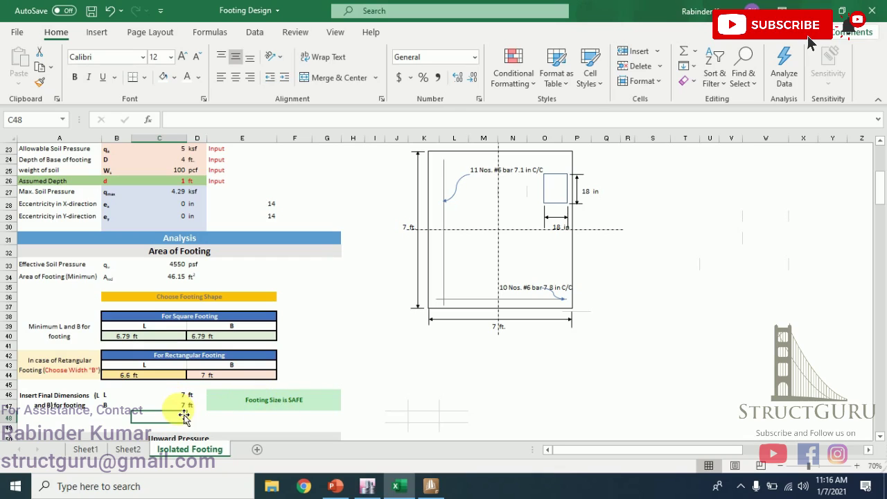
Try a final footing length L of 6 ft against the size check, and restore it to 7 ft.
left_click(179, 397)
type("6")
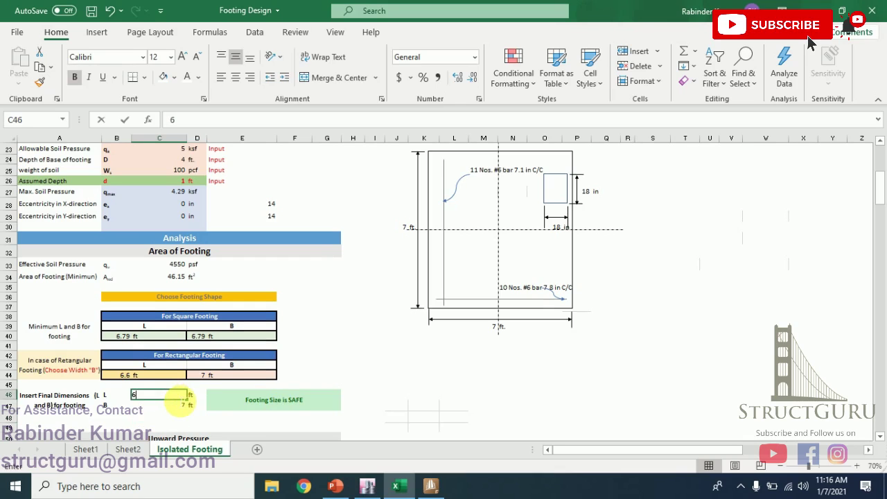
key("Return")
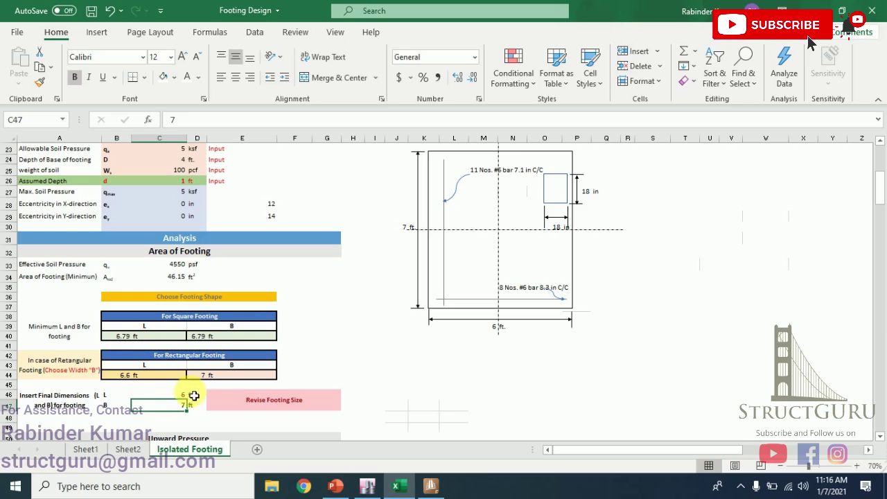
left_click(177, 394)
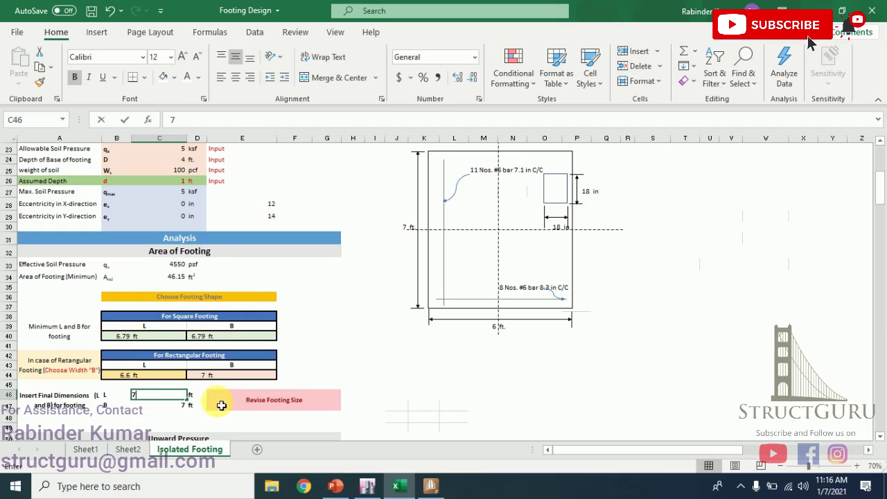
type("7")
key("Return")
Examine the net upward pressure, the punching shear check with its required depth d1, and the one-way shear check.
key("Down")
key("Down")
key("Down")
key("Down")
key("Down")
key("Down")
key("Down")
key("Down")
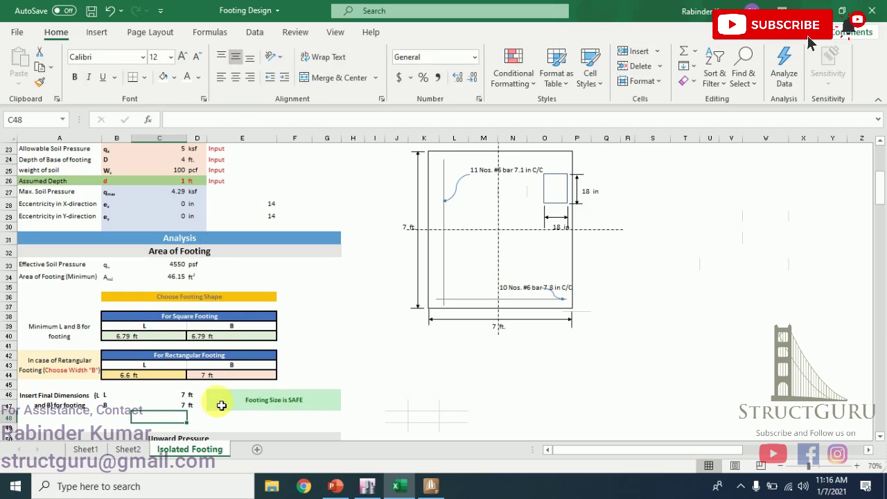
key("Down")
key("Down")
key("Down")
key("Down")
key("Down")
key("Down")
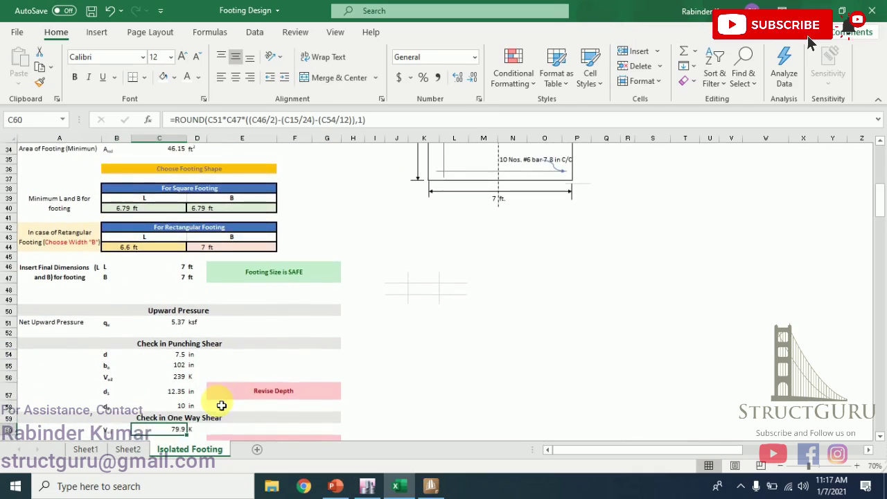
key("Down")
key("Down")
key("Down")
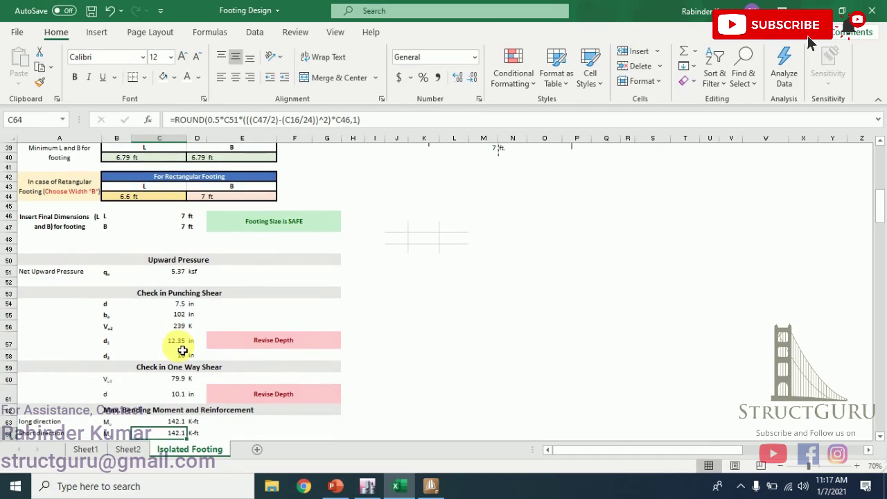
left_click(177, 345)
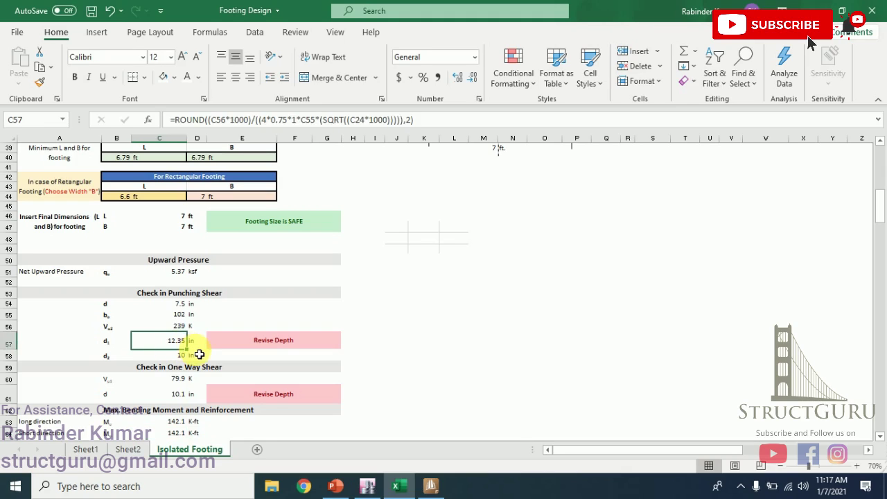
Set the assumed footing depth d in cell C26 to 1.5 ft.
left_click(199, 355)
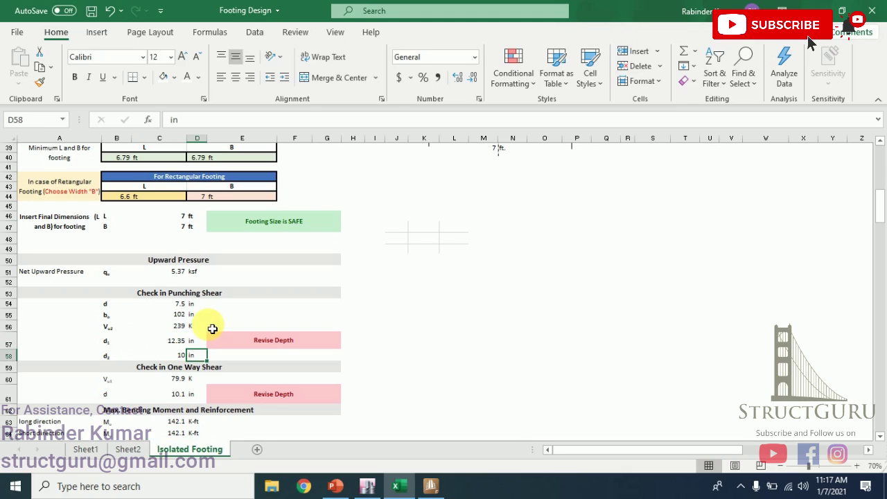
key("Up")
key("Up")
key("Up")
key("Up")
key("Up")
key("Up")
key("Up")
key("Up")
key("Up")
key("Up")
key("Up")
key("Up")
key("Up")
key("Up")
key("Up")
key("Up")
key("Up")
key("Up")
key("Up")
key("Up")
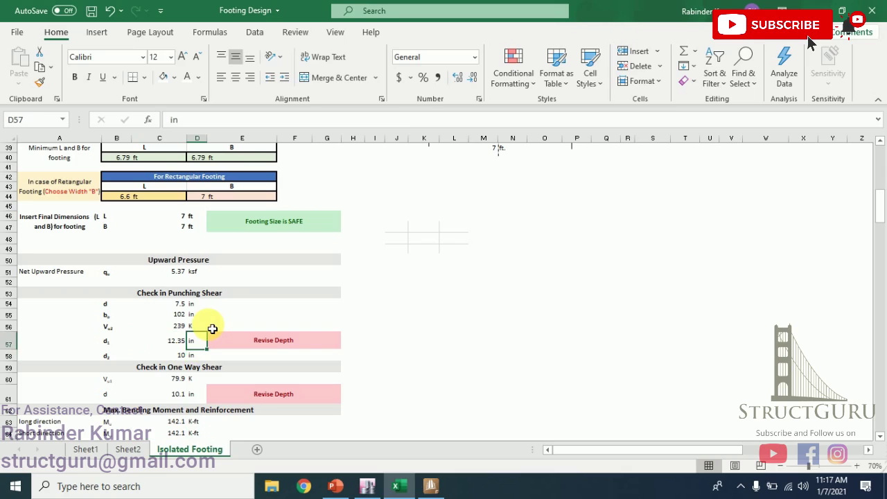
key("Up")
key("Up")
key("Up")
key("Up")
key("Up")
key("Up")
key("Up")
key("Up")
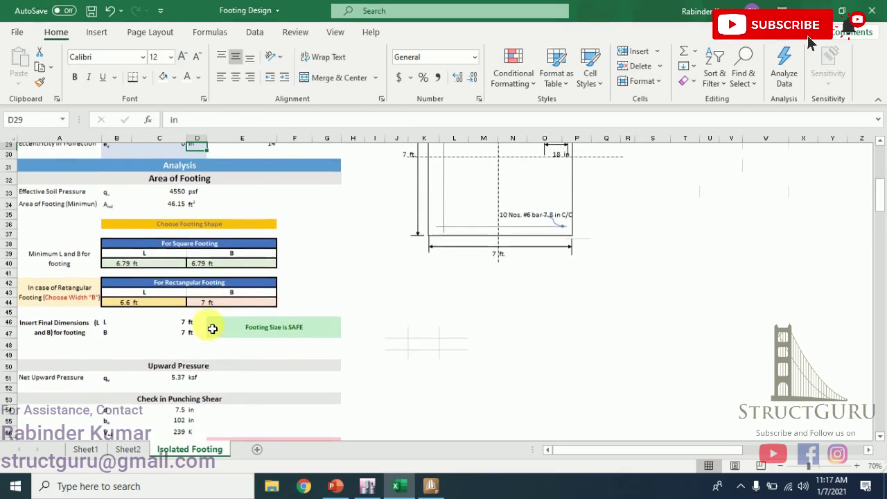
key("Down")
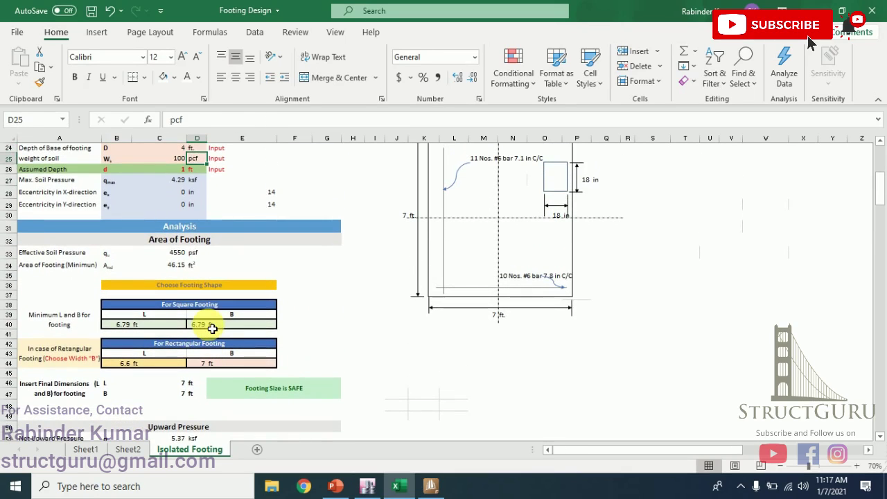
key("Down")
key("Left")
type("1")
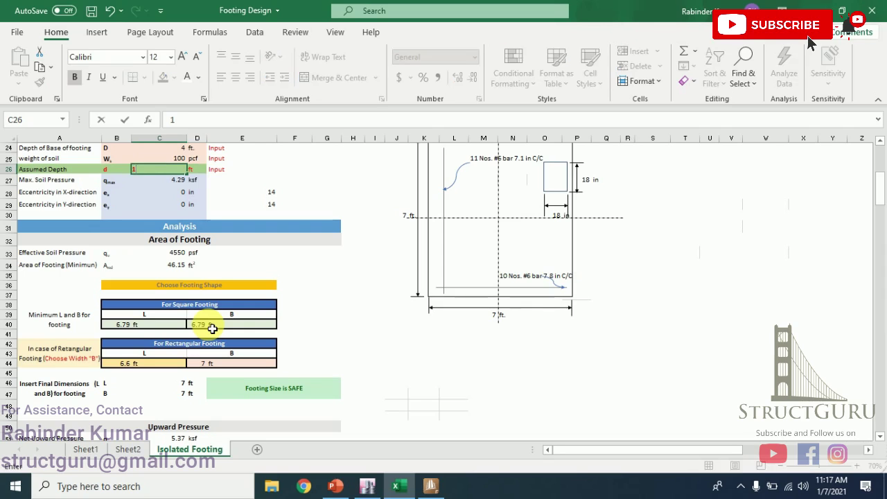
key("Return")
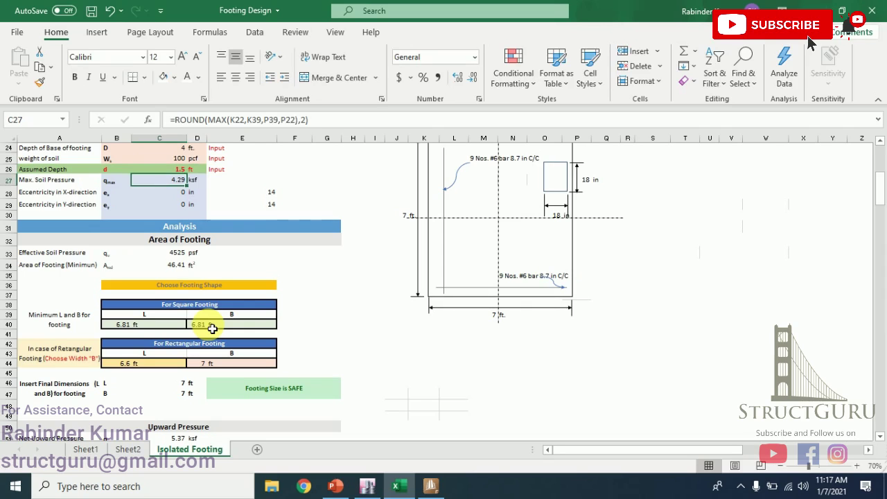
Examine the recalculated punching shear and one-way shear checks, including the verdict formulas in cells E57 and E61.
key("Down")
key("Down")
key("Down")
key("Down")
key("Down")
key("Down")
key("Down")
key("Down")
key("Down")
key("Down")
key("Down")
key("Down")
key("Down")
key("Down")
key("Down")
key("Down")
key("Down")
key("Down")
key("Down")
key("Down")
key("Down")
key("Down")
key("Down")
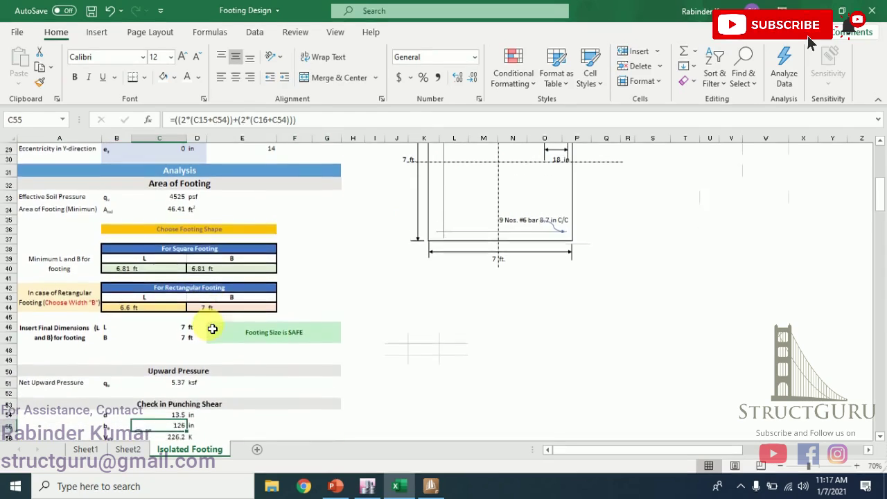
key("Down")
key("Down")
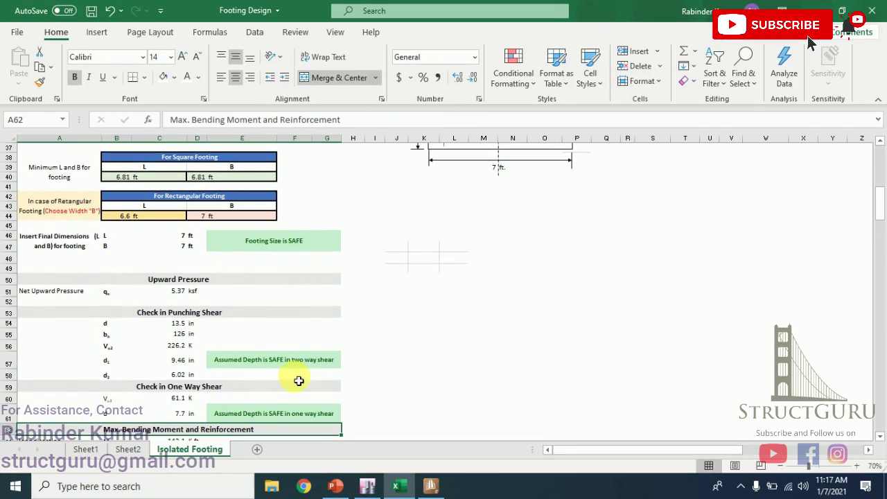
left_click(276, 361)
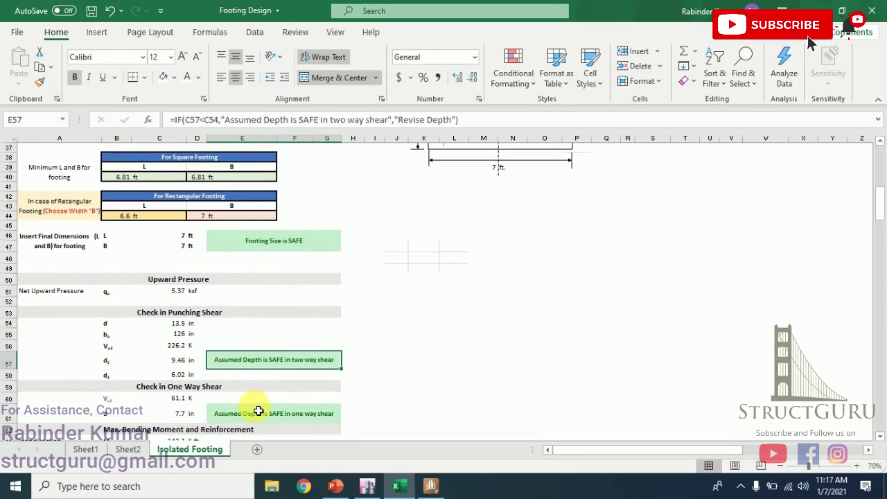
left_click(258, 412)
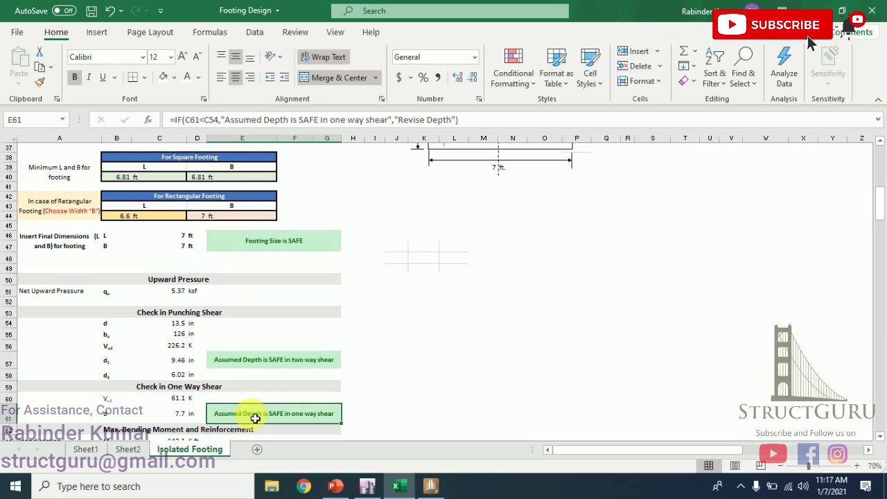
Examine the bending moment, steel requirements in both directions, main reinforcement and bearing stress check down to the development length section.
left_click(383, 392)
scroll(389, 397, "down", 5)
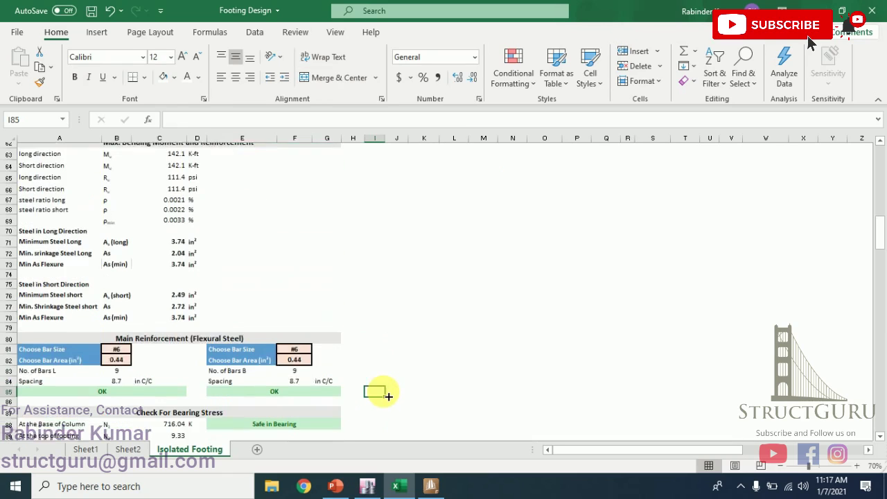
scroll(389, 396, "up", 5)
left_click(389, 396)
key("Down")
key("Down")
key("Down")
key("Down")
key("Down")
key("Down")
key("Down")
key("Down")
key("Down")
key("Down")
key("Down")
key("Down")
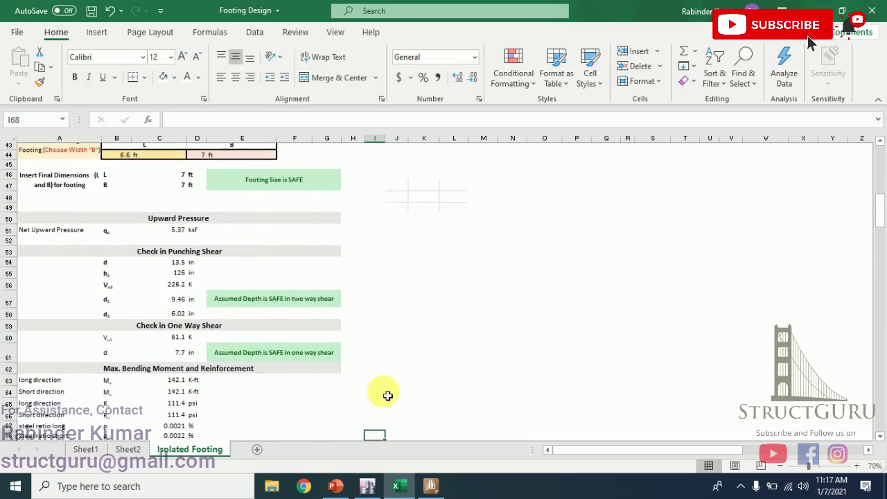
key("Down")
key("Down")
key("Down")
key("Down")
key("Down")
key("Down")
key("Down")
key("Down")
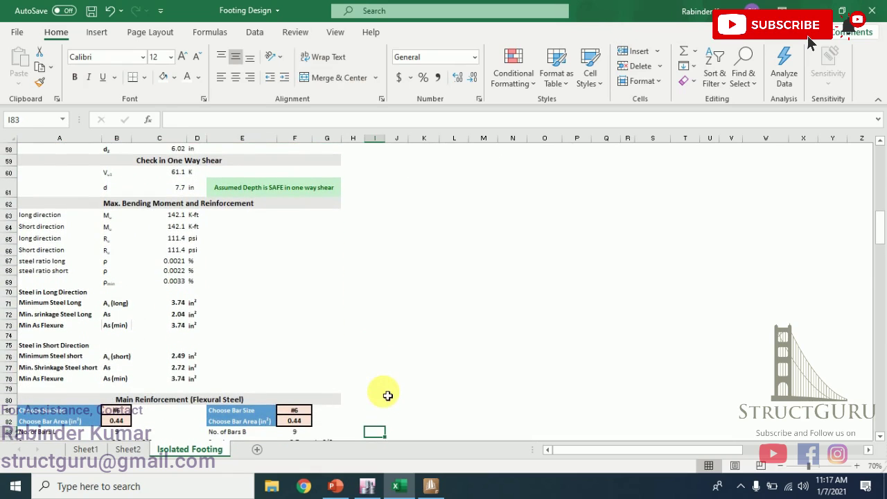
key("Down")
key("Down")
key("Down")
key("Down")
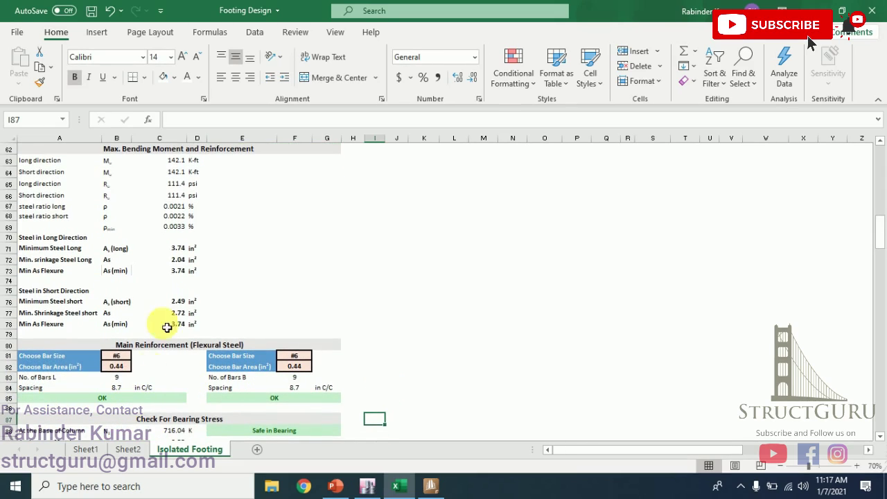
key("Down")
key("Down")
key("Down")
key("Down")
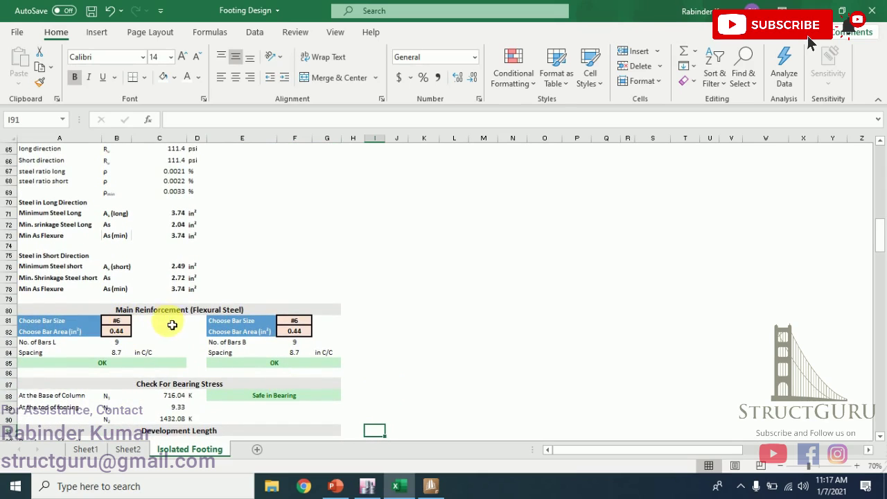
key("Down")
key("Down")
key("Down")
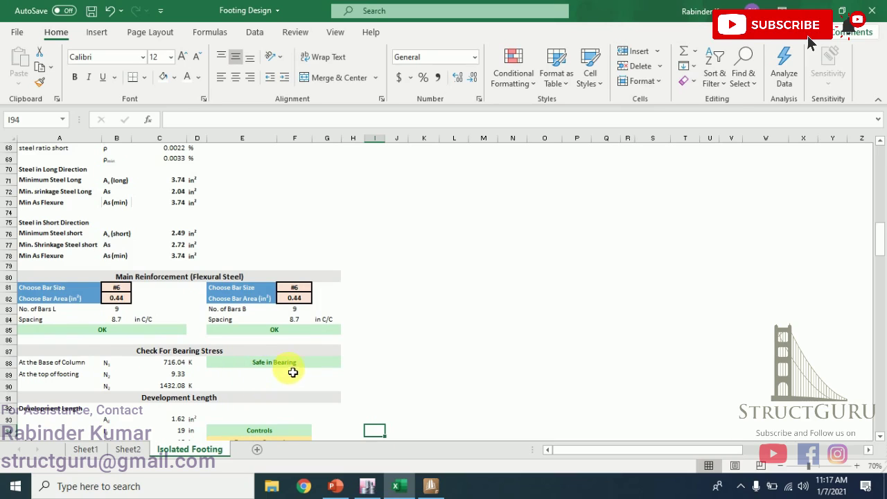
Review the final design summary for the footing's L, B, thickness t and main steel.
left_click_drag(881, 235, 873, 123)
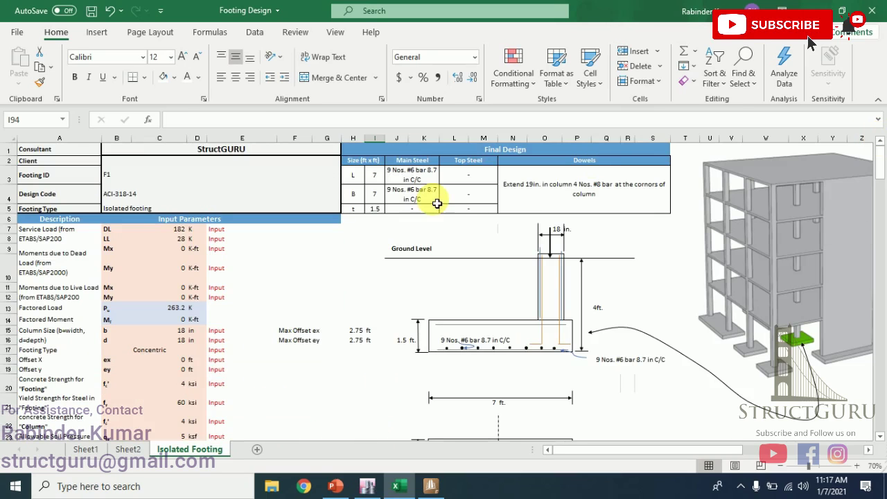
left_click(357, 178)
left_click(374, 175)
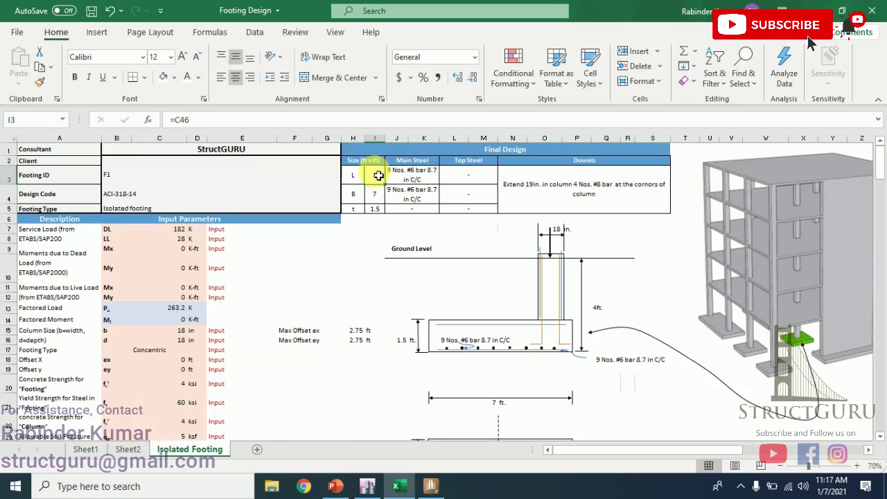
left_click(385, 199)
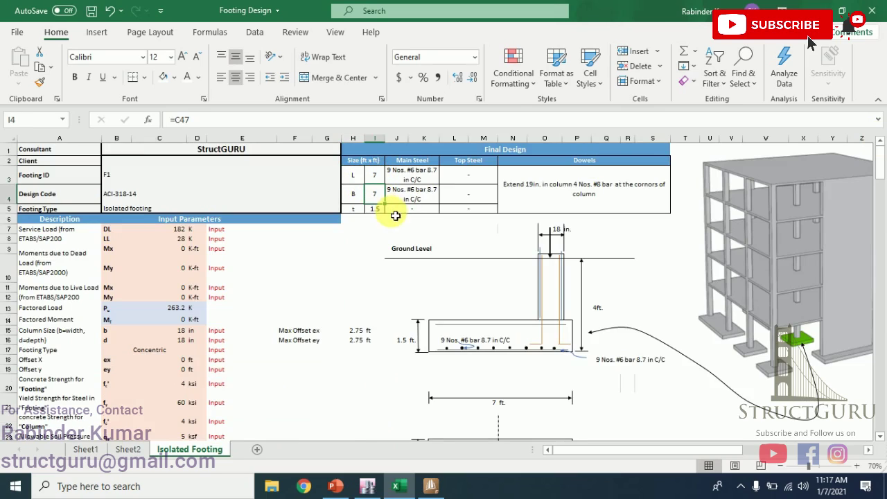
left_click(381, 211)
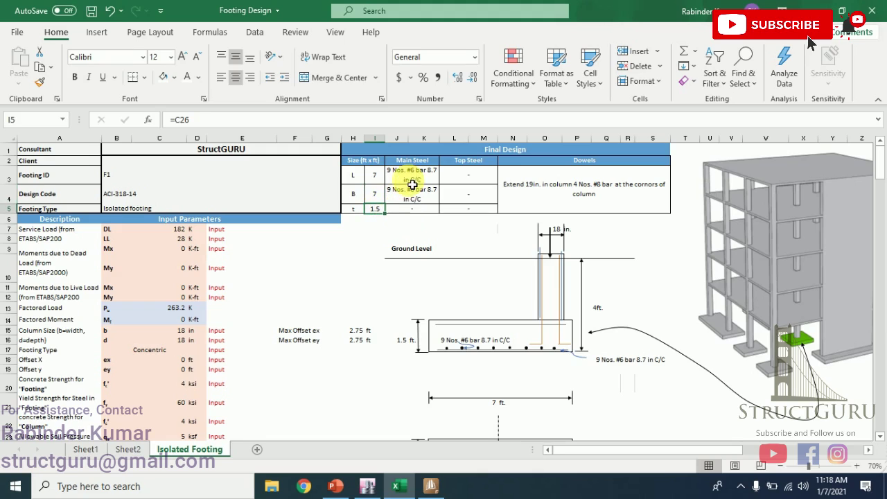
left_click(402, 183)
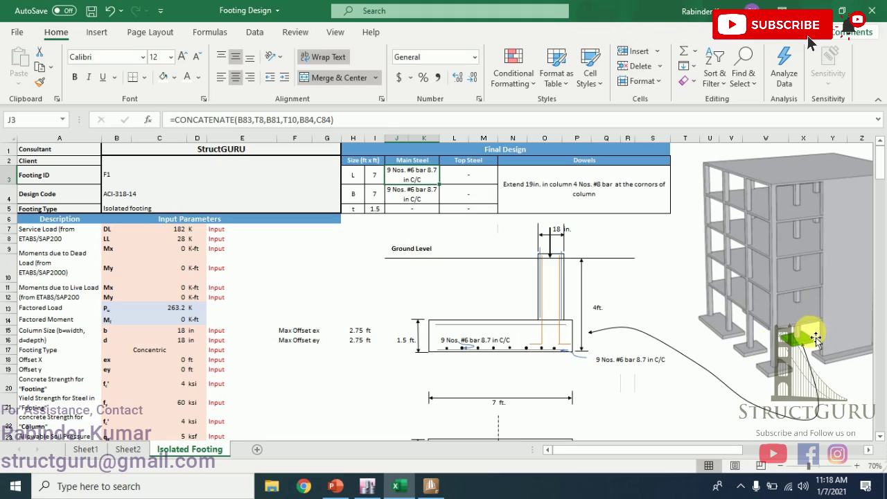
Switch to ETABS to inspect an edge column's base in the 3-D restraint reactions view, and return to the Excel spreadsheet.
left_click(368, 487)
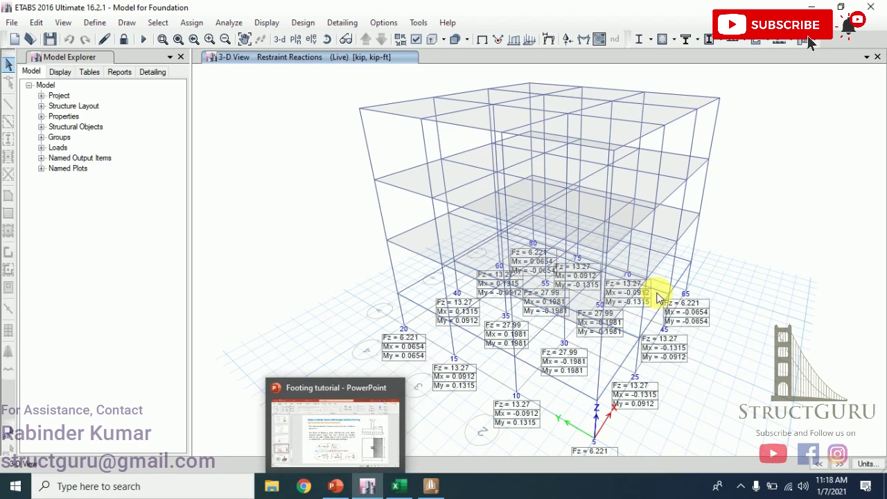
left_click(512, 397)
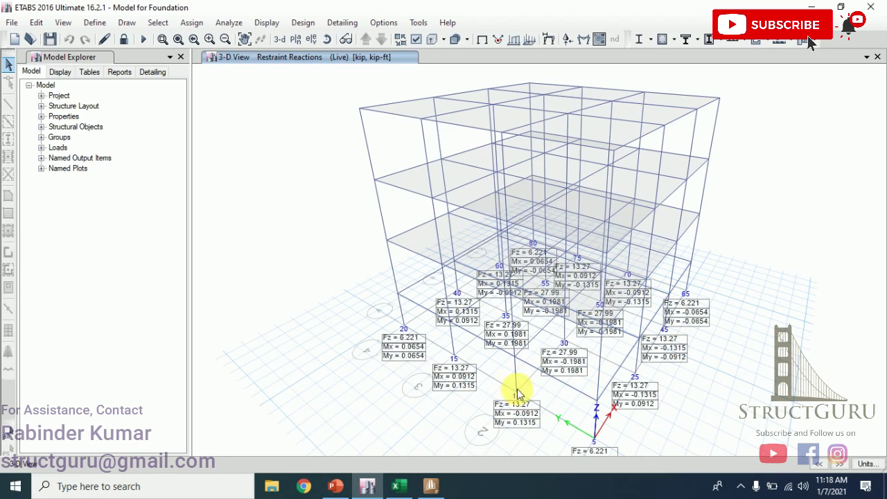
left_click(398, 486)
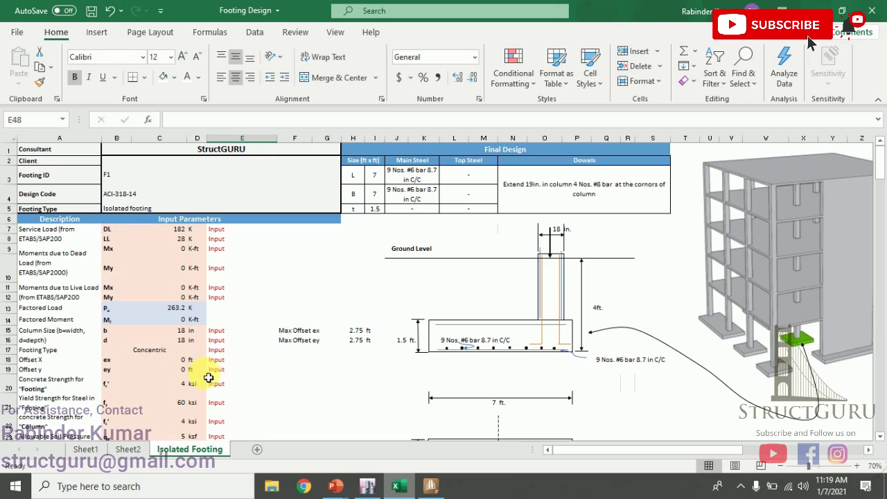
Set the footing's Offset X (ex) in cell C18 to 2.75 ft and Offset y (ey) in cell C19 to 1.25 ft.
left_click(176, 361)
type("2.75")
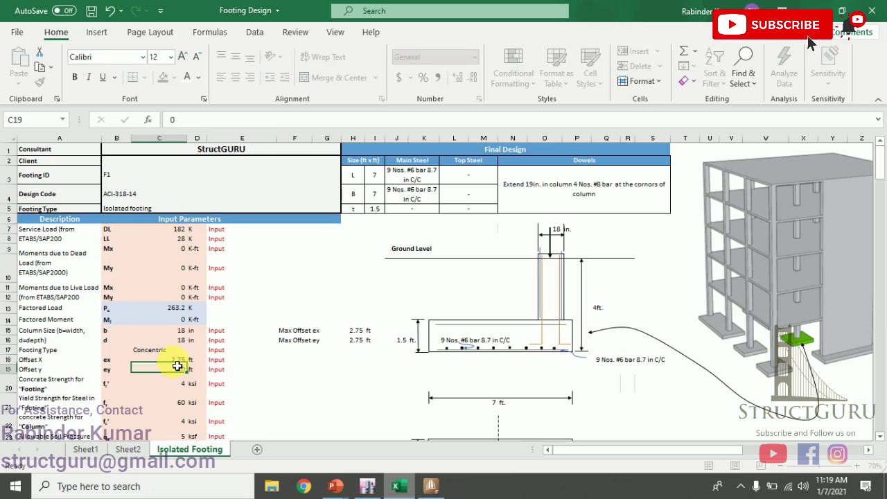
key("Return")
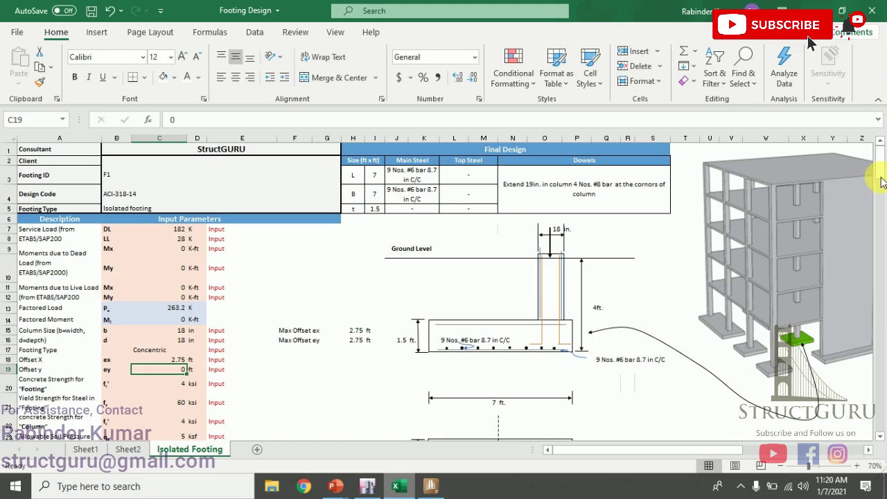
left_click_drag(881, 155, 882, 214)
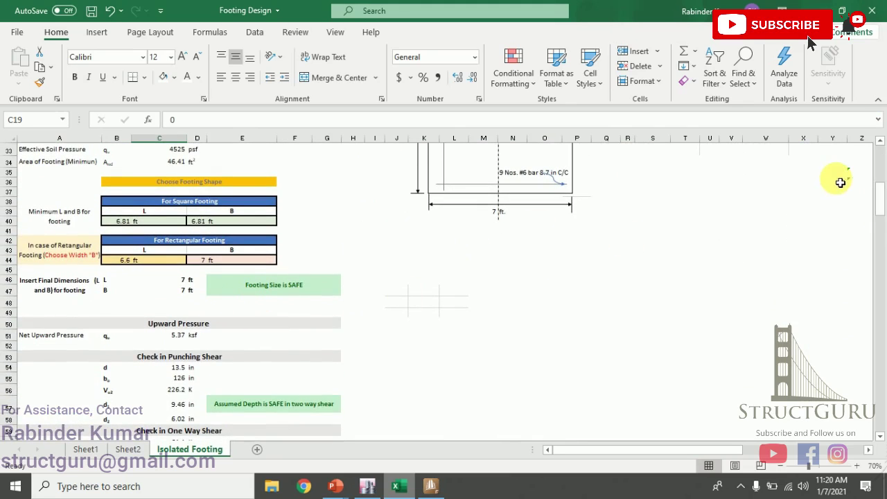
left_click_drag(879, 200, 882, 148)
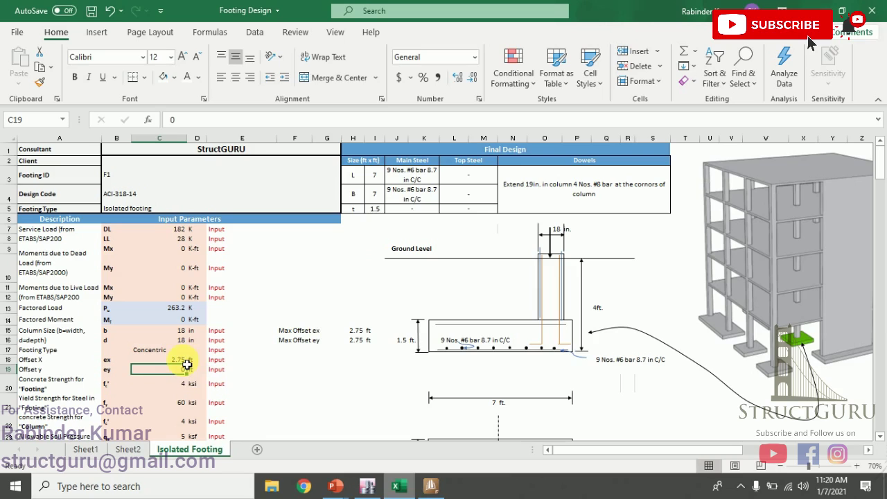
type("w.")
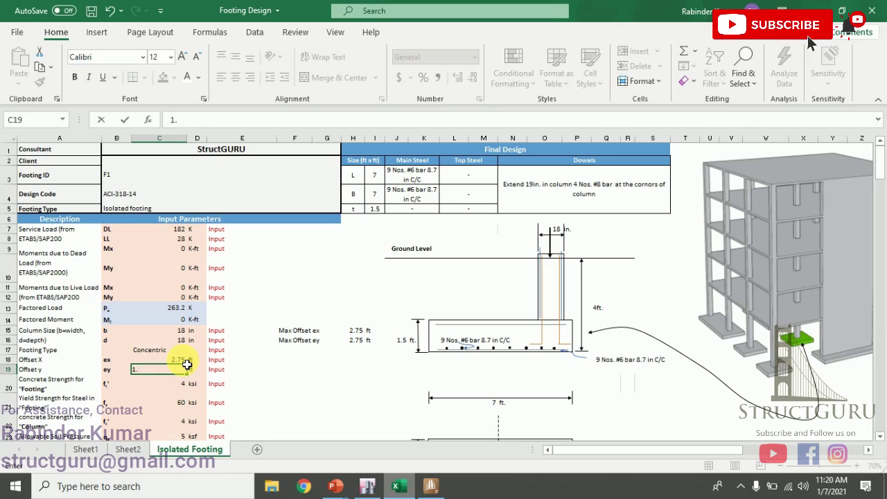
type("25")
key("Return")
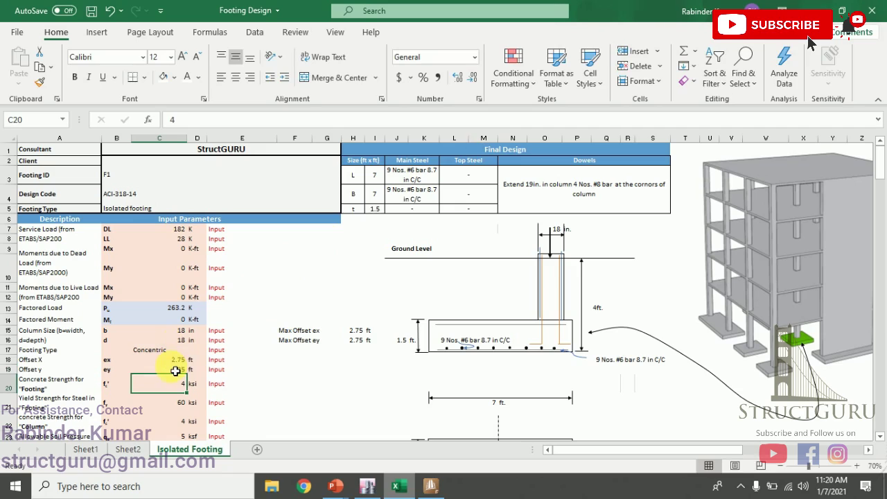
left_click(176, 371)
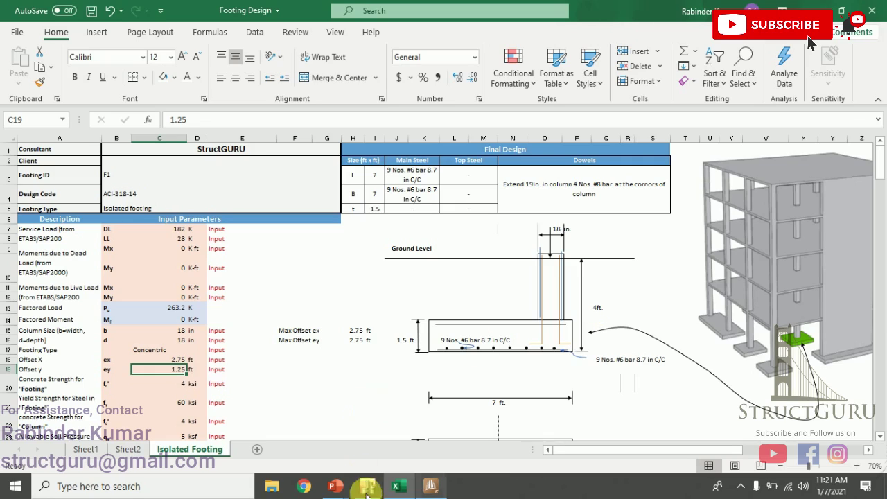
Check the offset input rows and switch to ETABS to view the live-load reactions at the column bases.
left_click(255, 369)
left_click(257, 361)
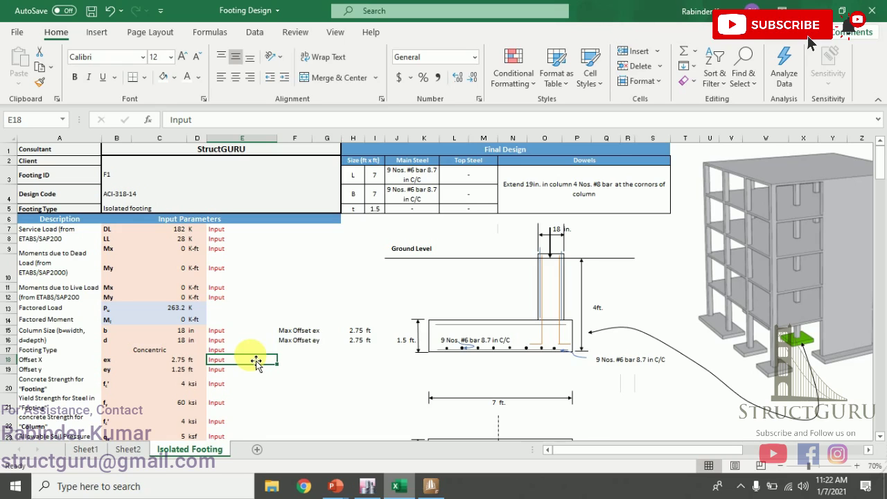
key("alt+Tab")
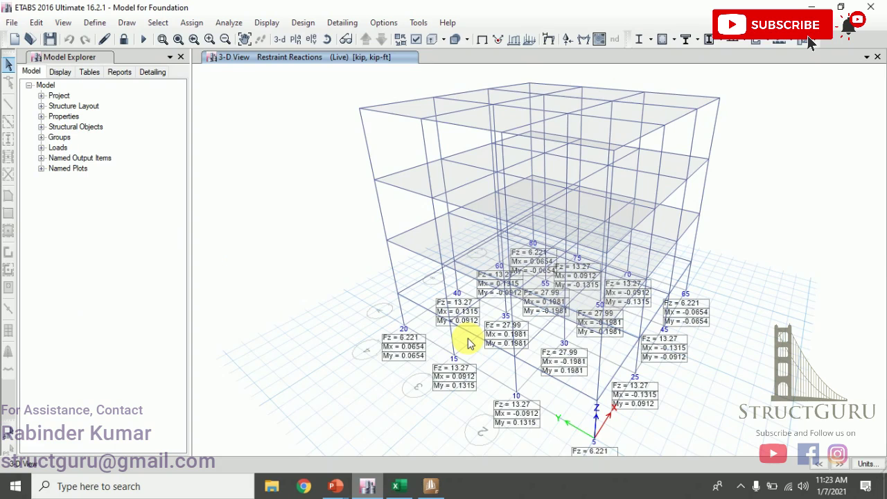